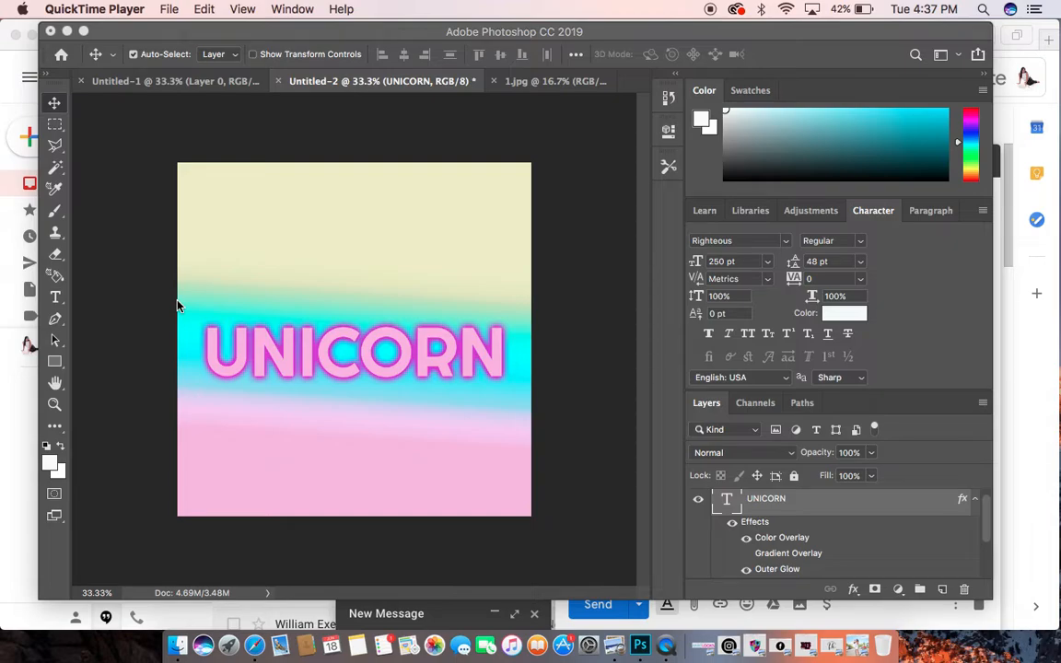
Hide Layer 0's Gradient Overlay and the UNICORN text layer's Outer Glow and Color Overlay effects
{"action": "left_click", "coordinate": [443, 270]}
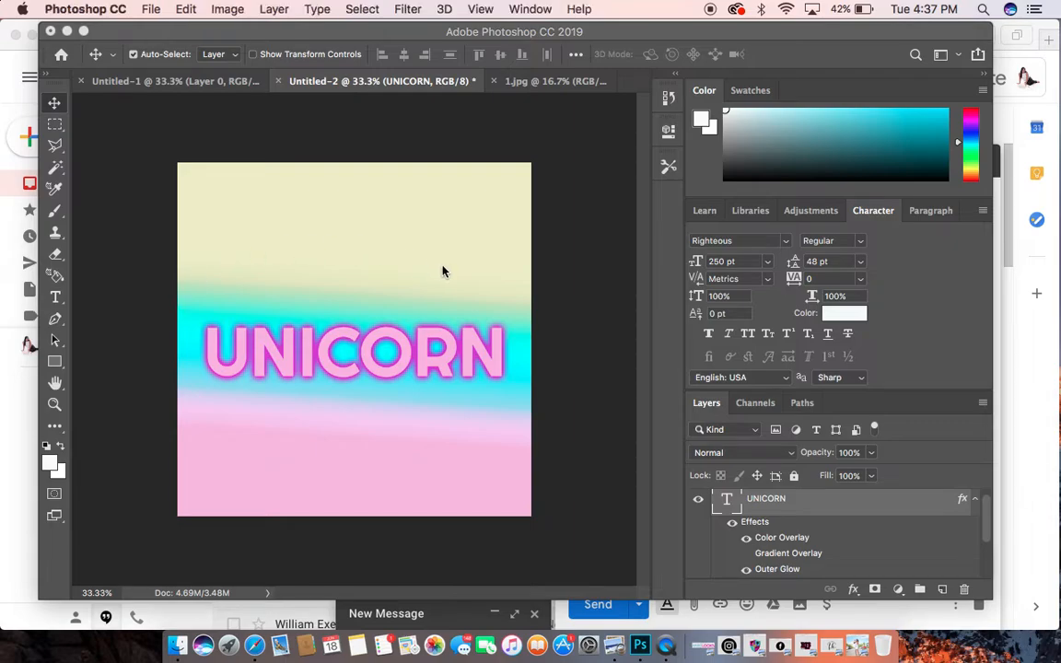
{"action": "left_click", "coordinate": [492, 293]}
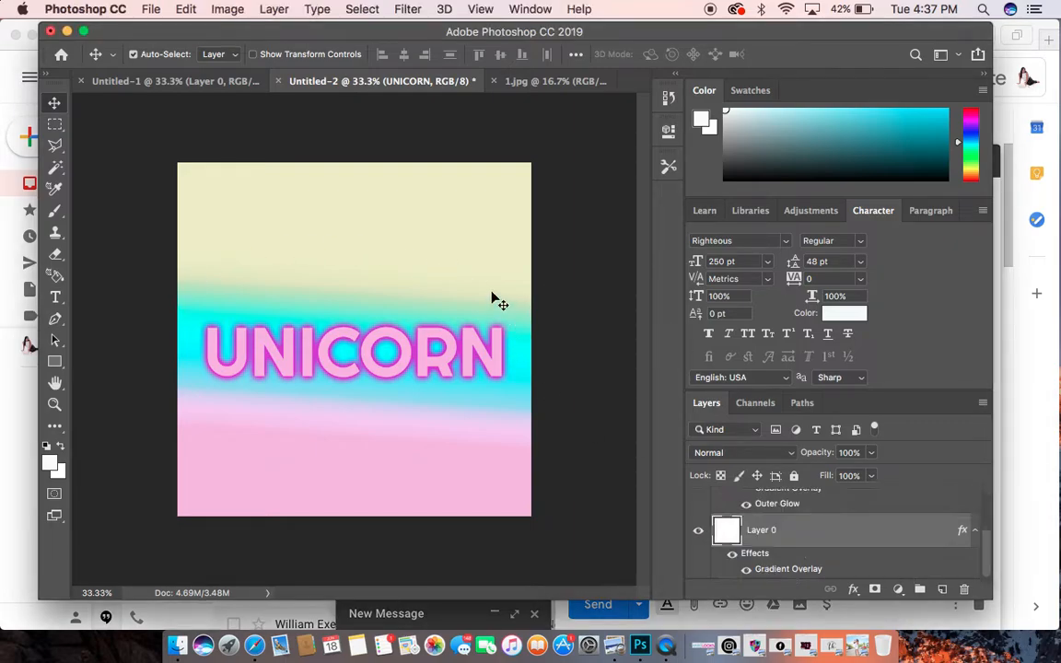
{"action": "left_click", "coordinate": [746, 570]}
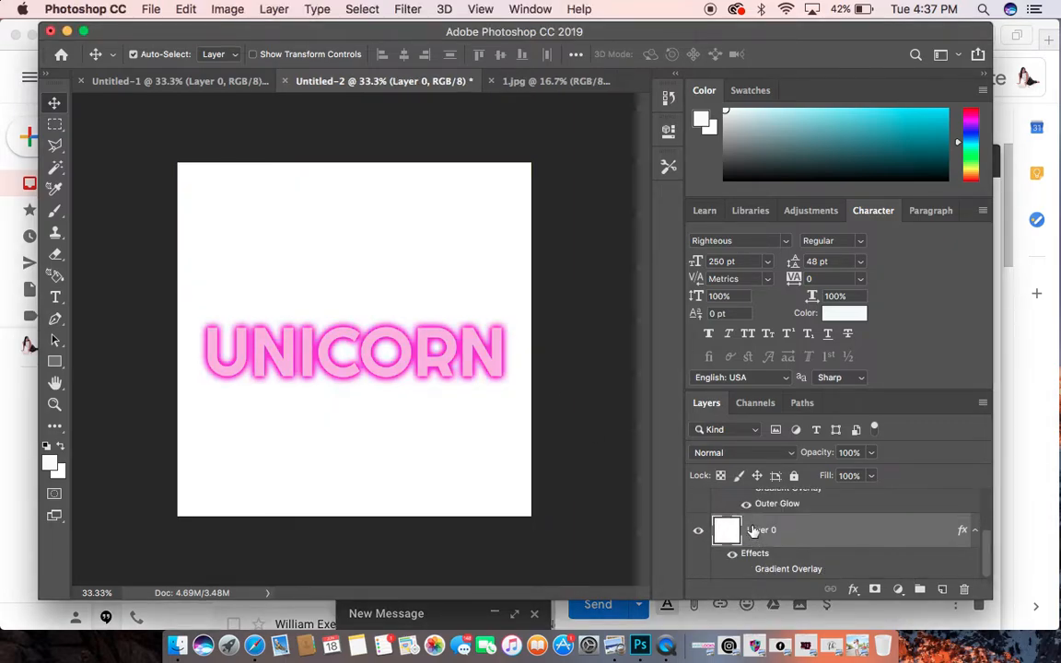
{"action": "left_click", "coordinate": [746, 503]}
{"action": "scroll", "coordinate": [753, 518], "scroll_direction": "up", "scroll_amount": 3}
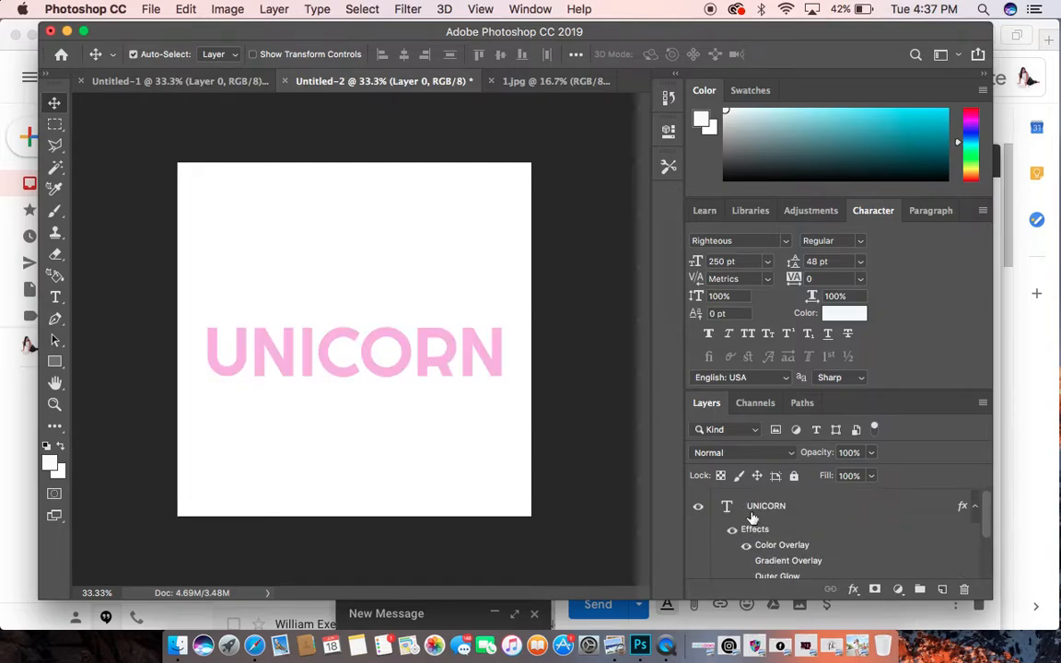
{"action": "left_click", "coordinate": [734, 545]}
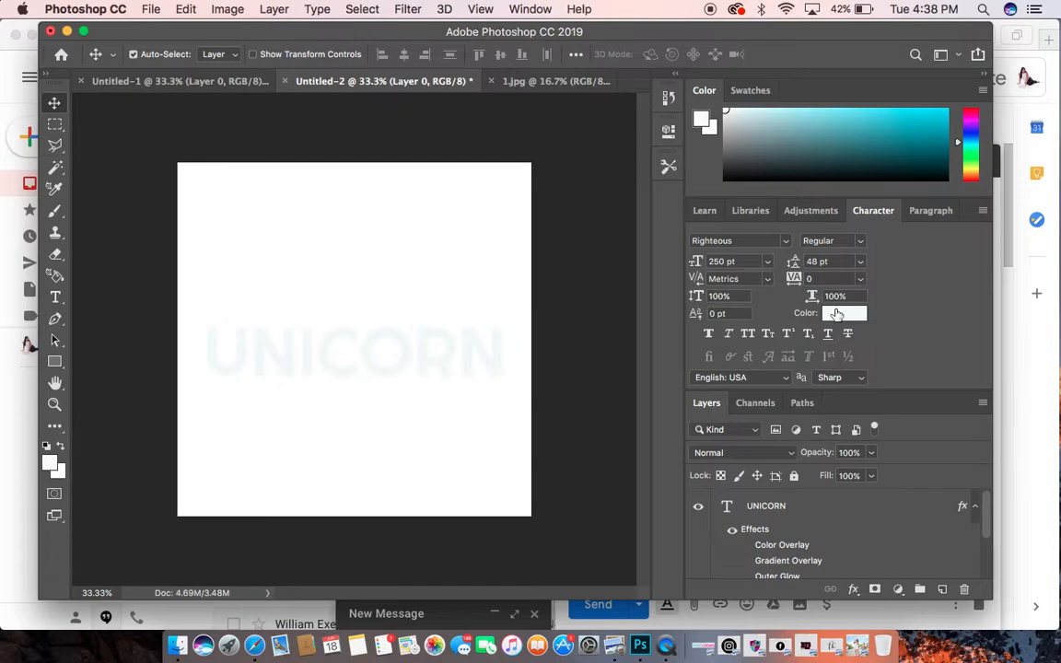
Try to change the text colour to near-black #000304 while Layer 0 is selected
{"action": "left_click", "coordinate": [844, 313]}
{"action": "left_click", "coordinate": [744, 443]}
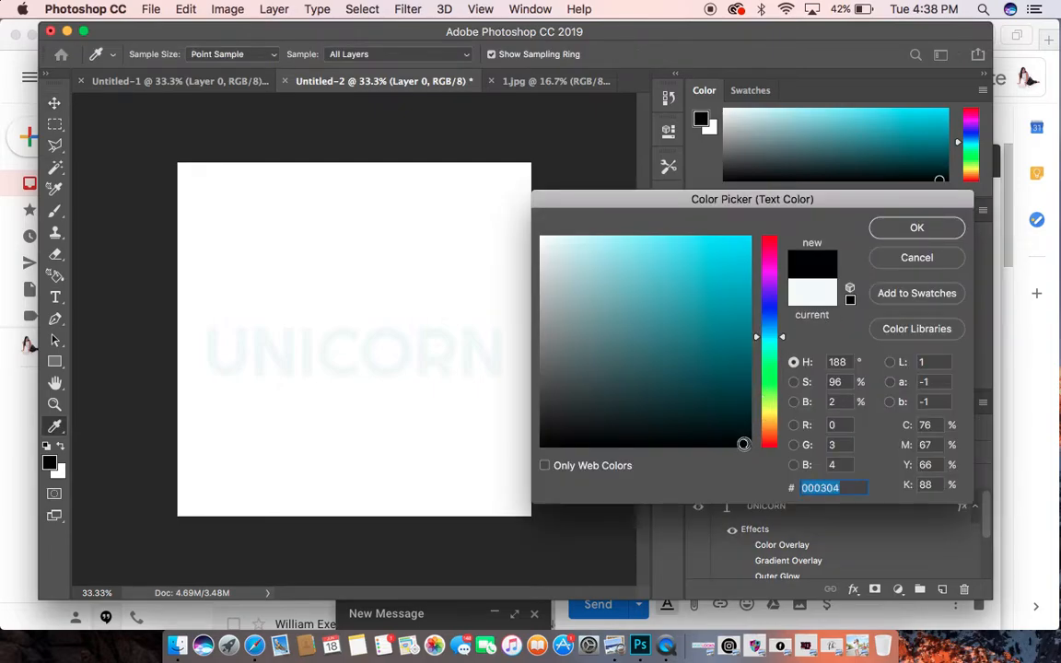
{"action": "left_click", "coordinate": [916, 230]}
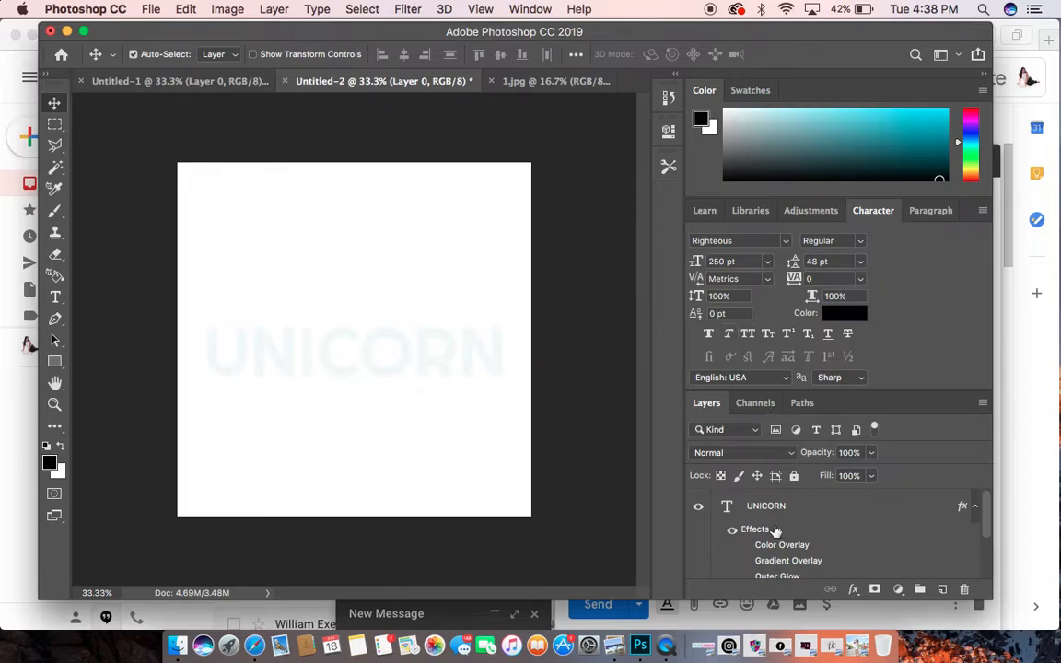
Select the UNICORN text layer and set its text colour to near-black
{"action": "scroll", "coordinate": [775, 532], "scroll_direction": "down", "scroll_amount": 1}
{"action": "scroll", "coordinate": [775, 532], "scroll_direction": "up", "scroll_amount": 1}
{"action": "left_click", "coordinate": [783, 505]}
{"action": "left_click", "coordinate": [844, 313]}
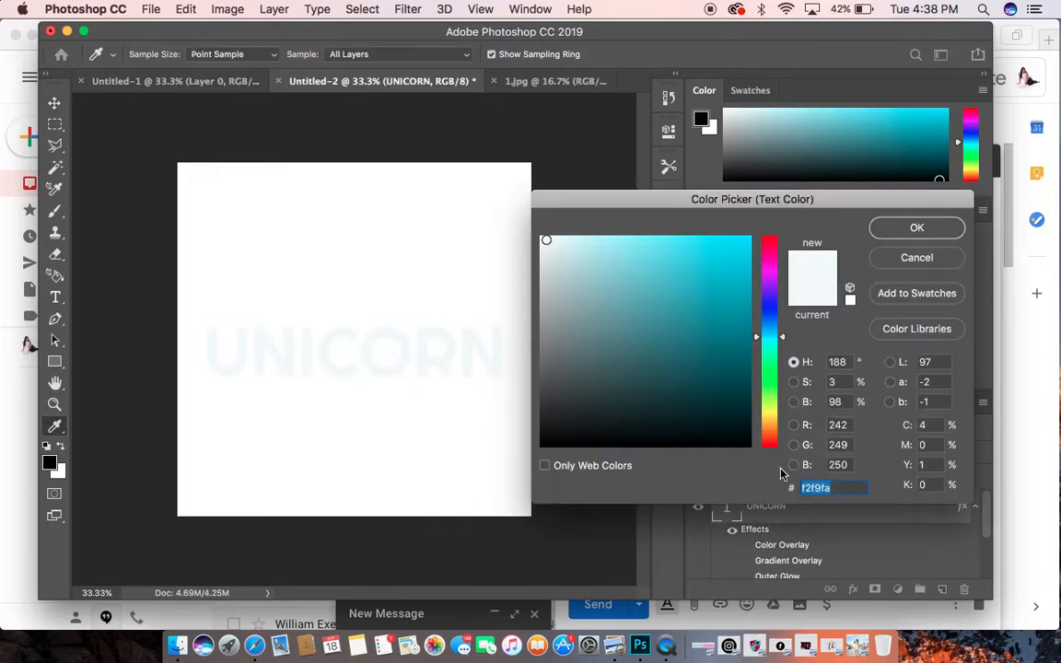
{"action": "left_click", "coordinate": [740, 444]}
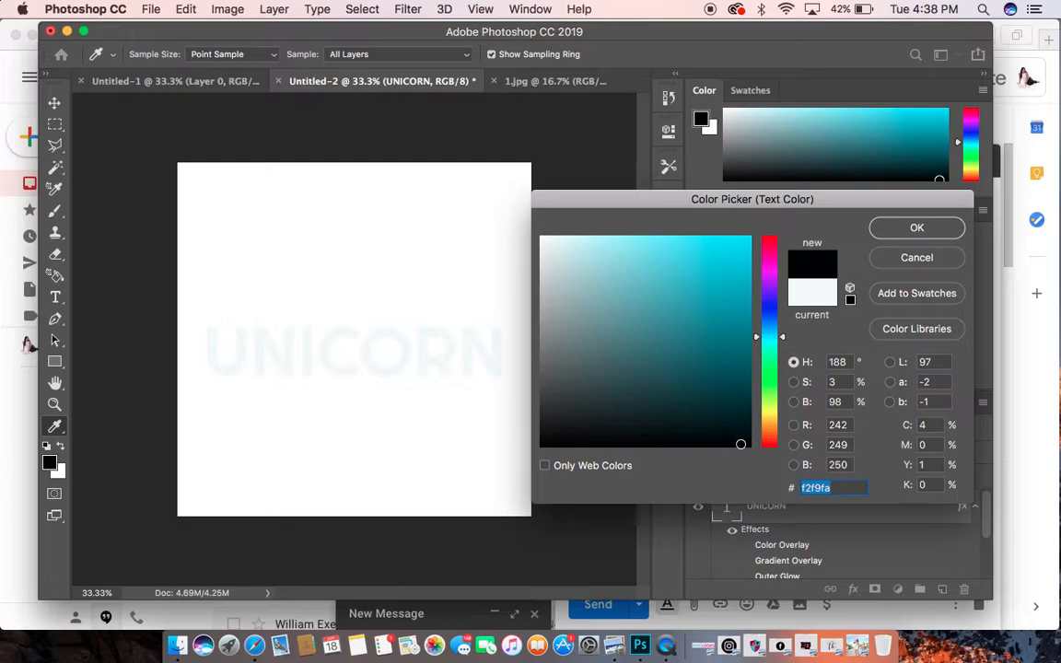
{"action": "left_click", "coordinate": [917, 229]}
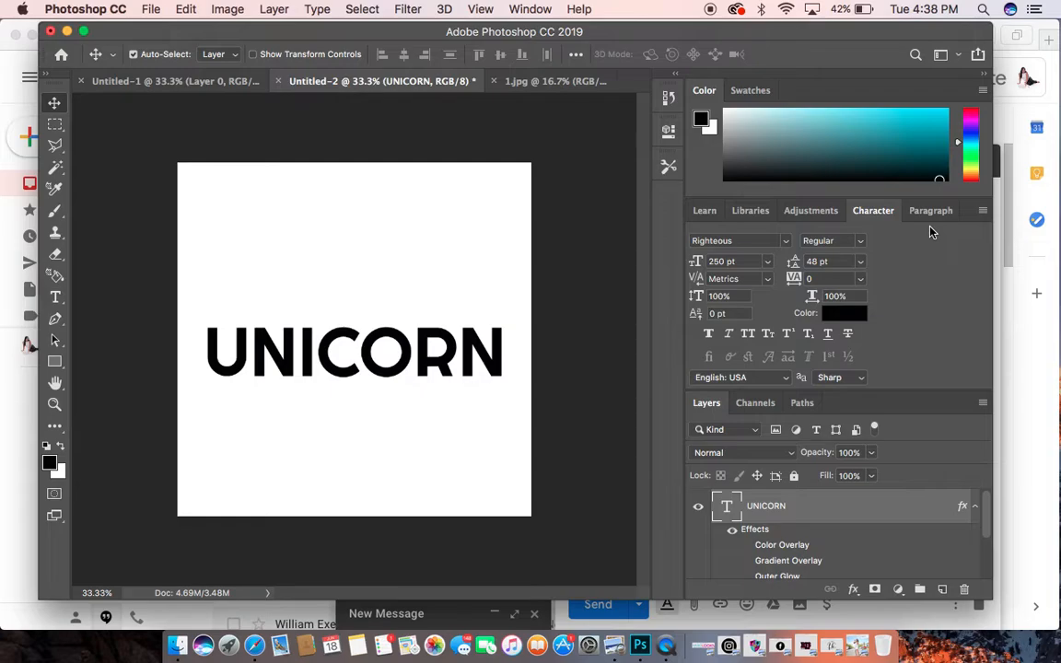
Enable a Gradient Overlay on the UNICORN text layer and open its gradient for editing
{"action": "double_click", "coordinate": [816, 514]}
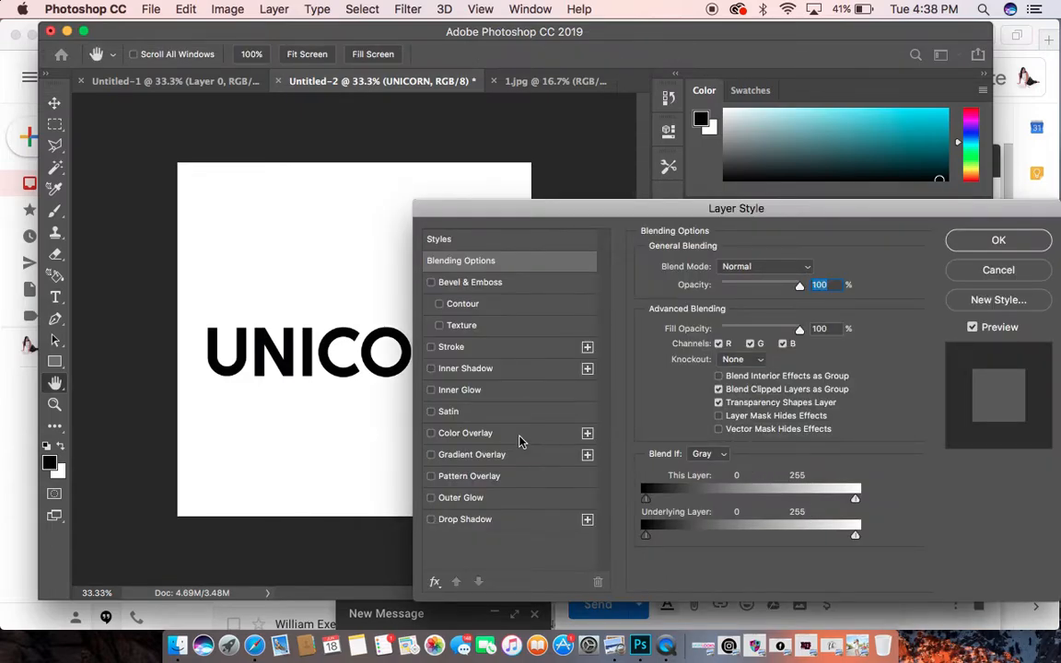
{"action": "left_click", "coordinate": [497, 460]}
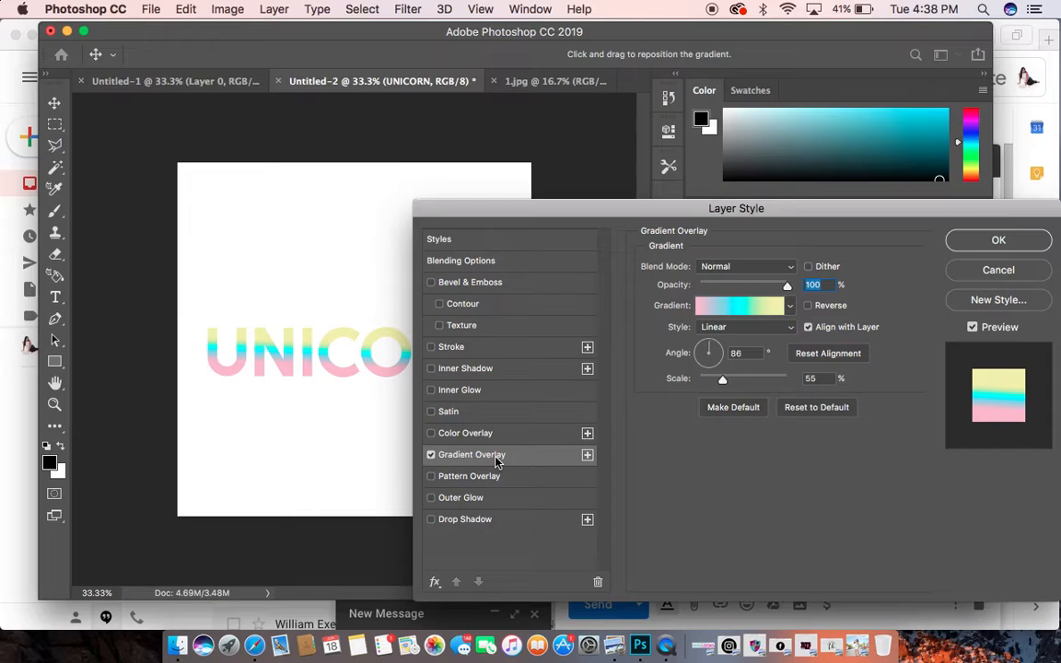
{"action": "left_click", "coordinate": [748, 305]}
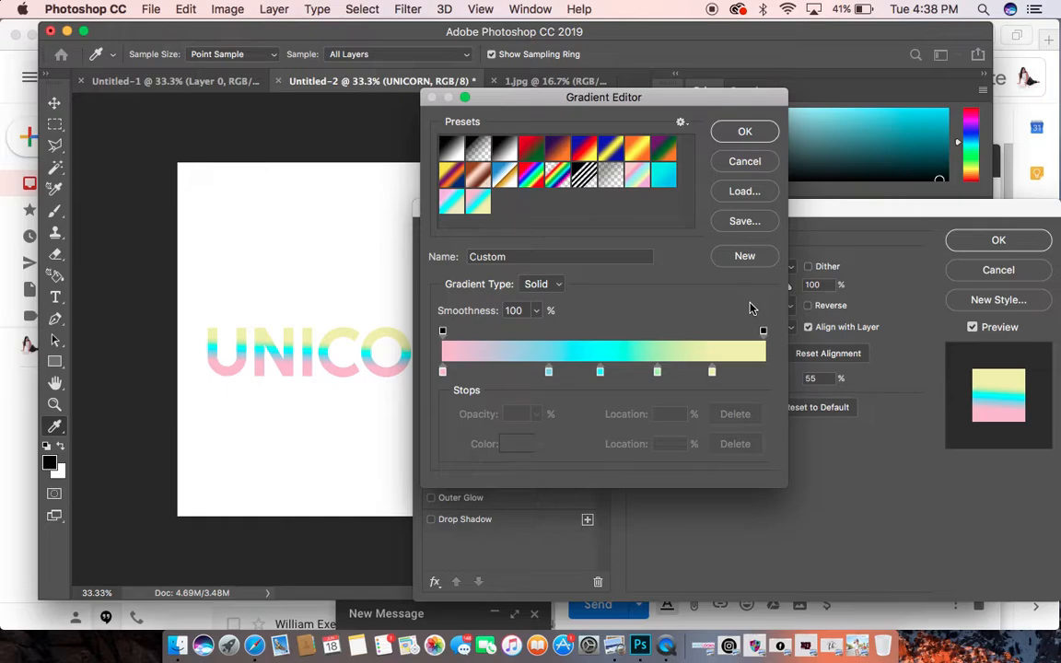
Try the pastel rainbow preset, switch to the Spectrum preset, and recolour its first stop to light pink #f8cadf
{"action": "left_click", "coordinate": [635, 178]}
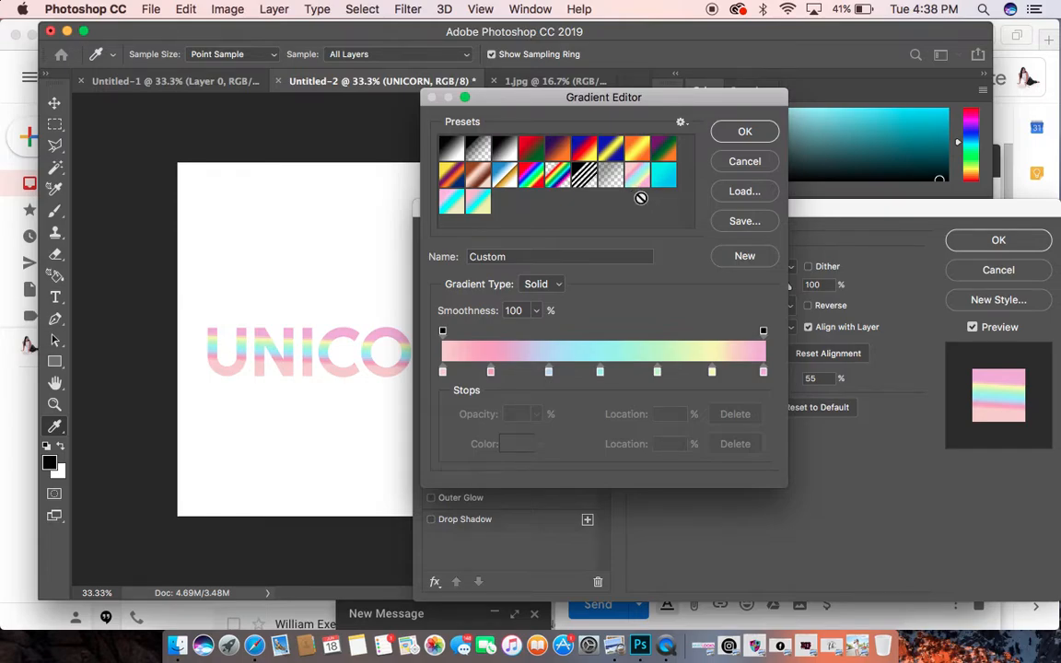
{"action": "left_click", "coordinate": [531, 177]}
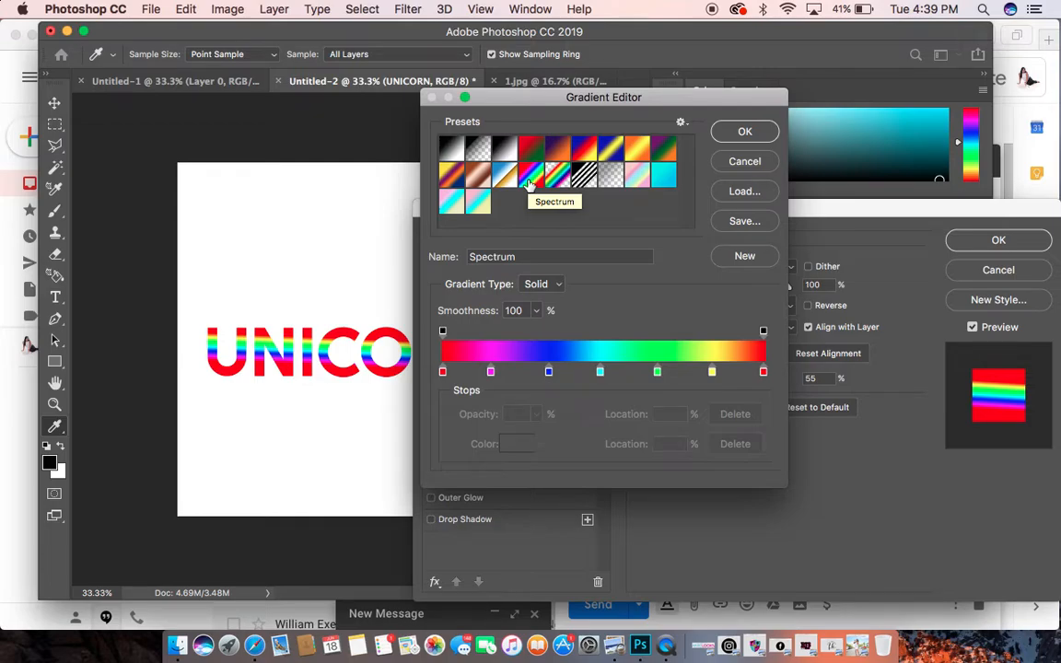
{"action": "left_click", "coordinate": [442, 371]}
{"action": "left_click", "coordinate": [507, 444]}
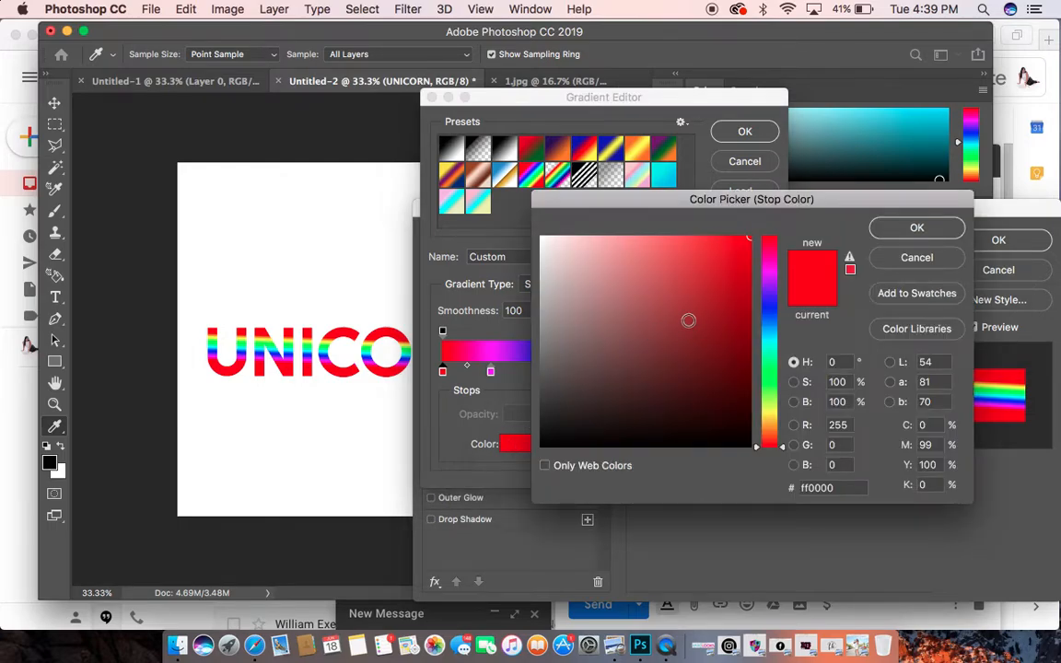
{"action": "left_click", "coordinate": [764, 250]}
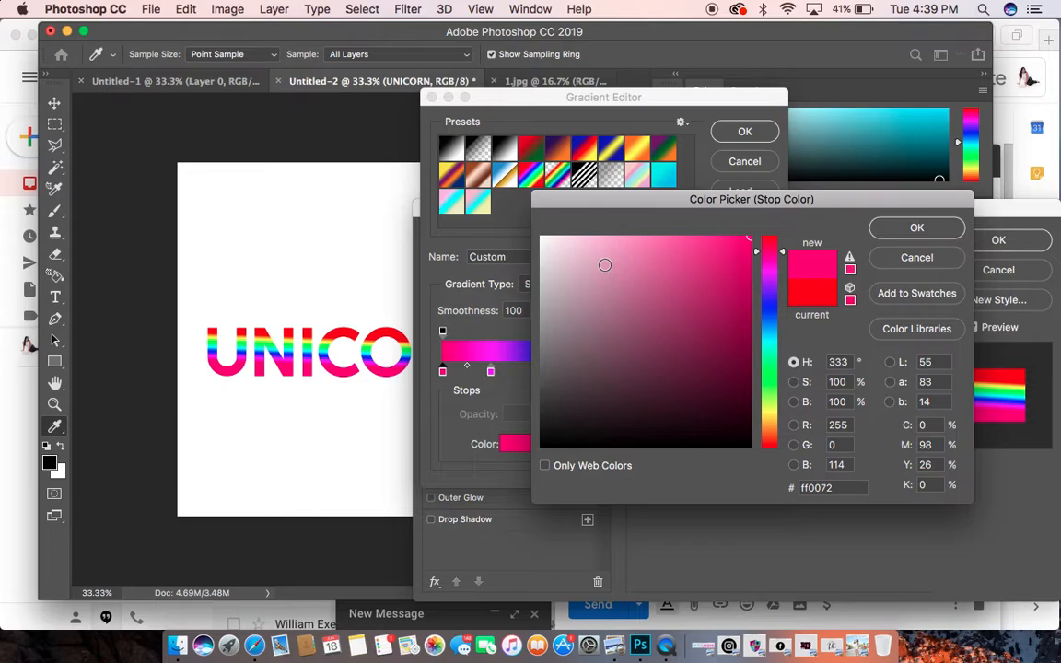
{"action": "left_click", "coordinate": [585, 254]}
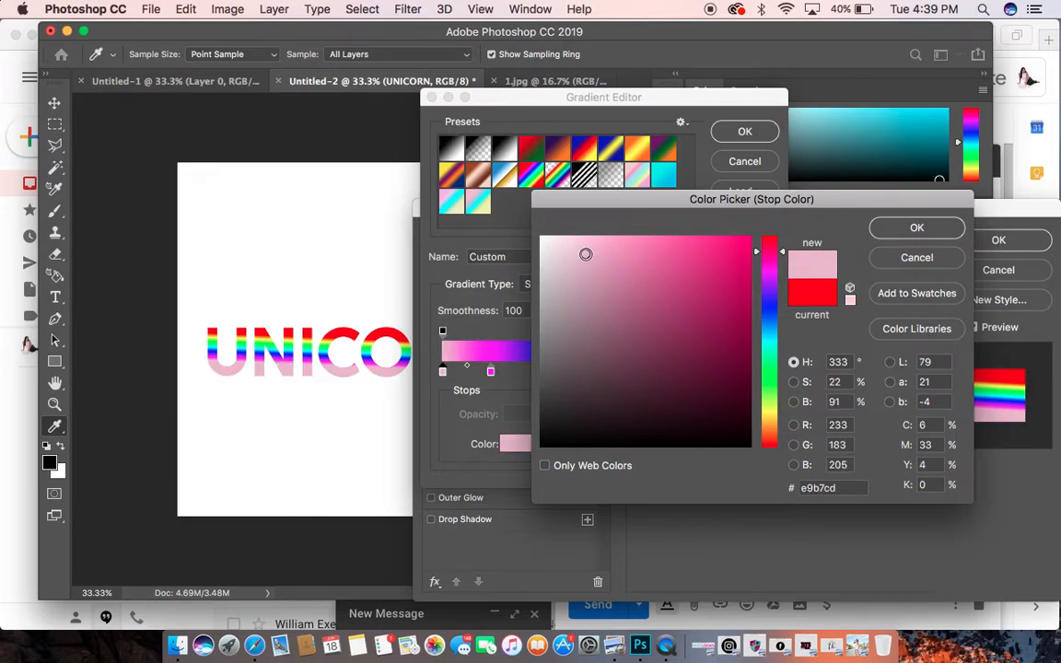
{"action": "left_click", "coordinate": [578, 241]}
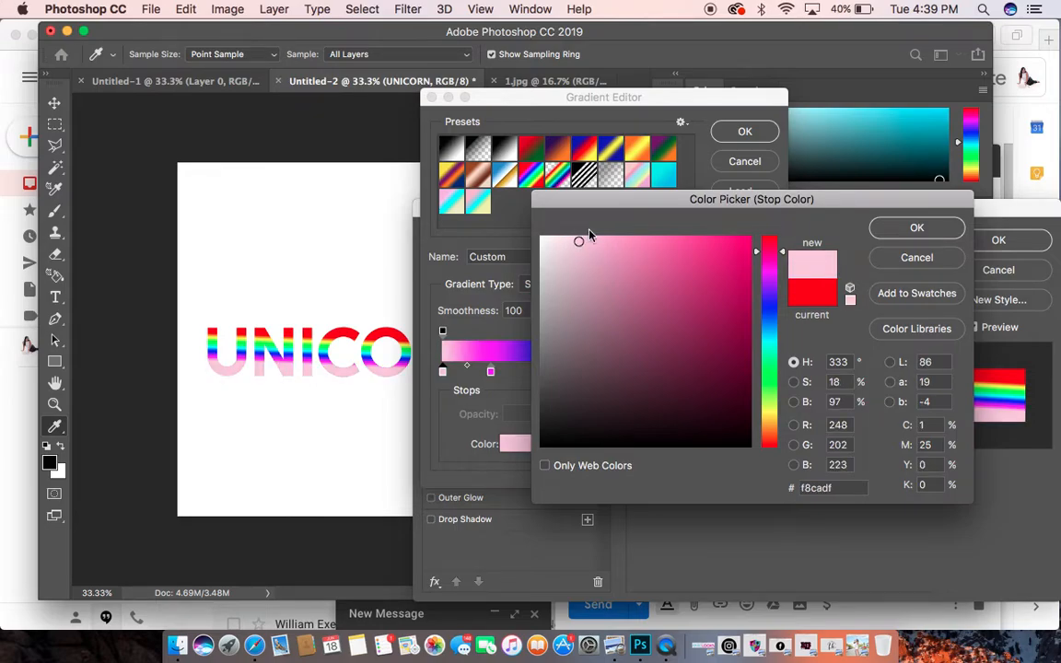
{"action": "left_click", "coordinate": [898, 231]}
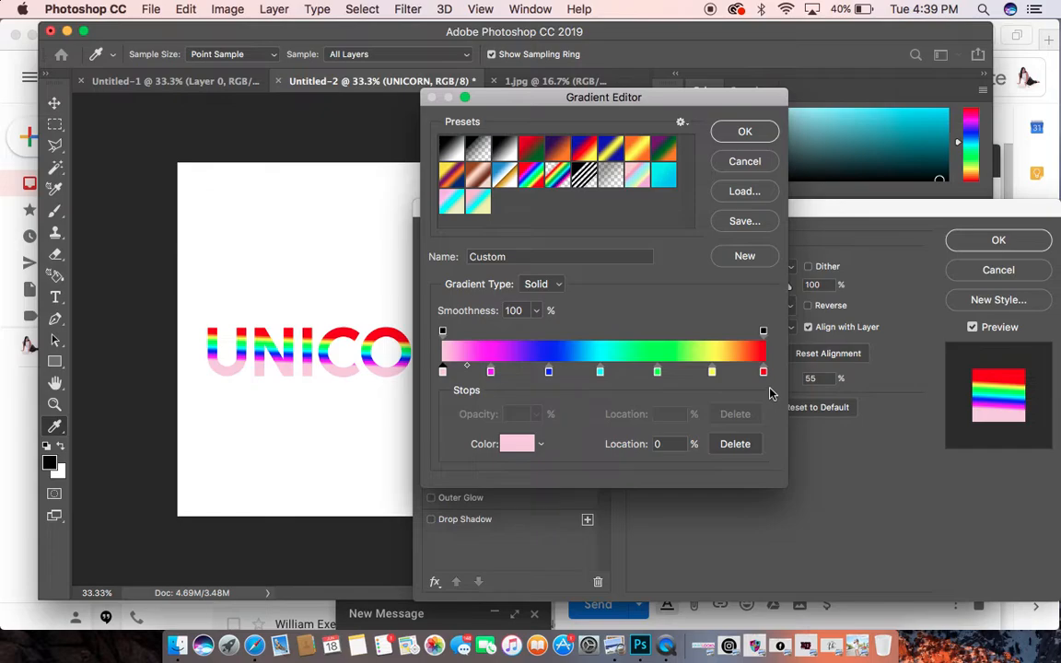
Load the pastel rainbow preset and delete its pink colour stops at the 100% and 15% locations
{"action": "left_click", "coordinate": [639, 181]}
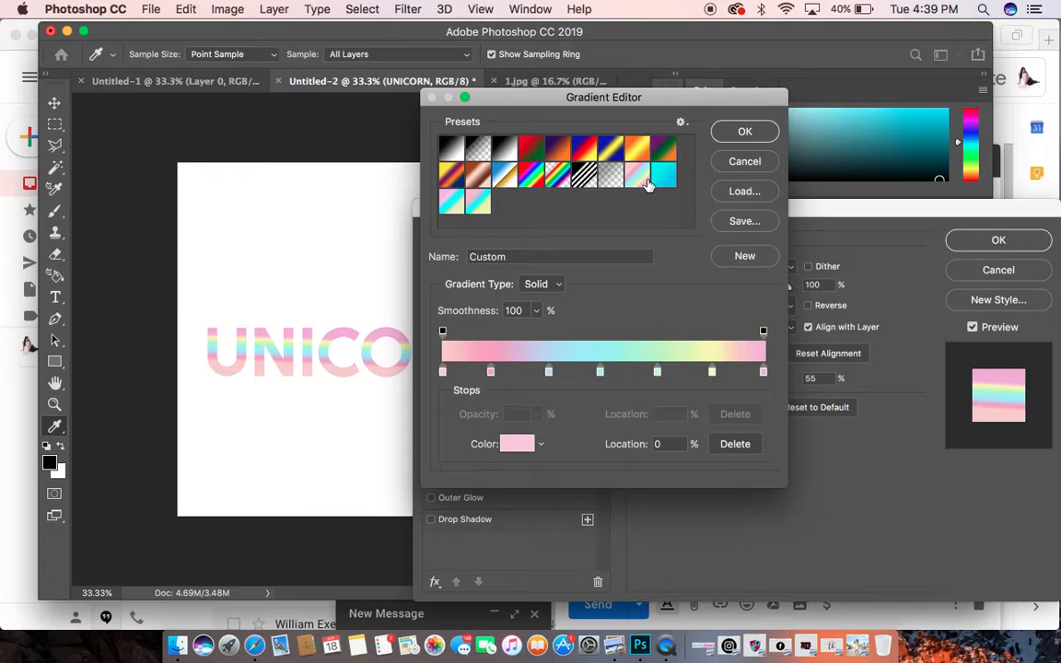
{"action": "left_click", "coordinate": [763, 373]}
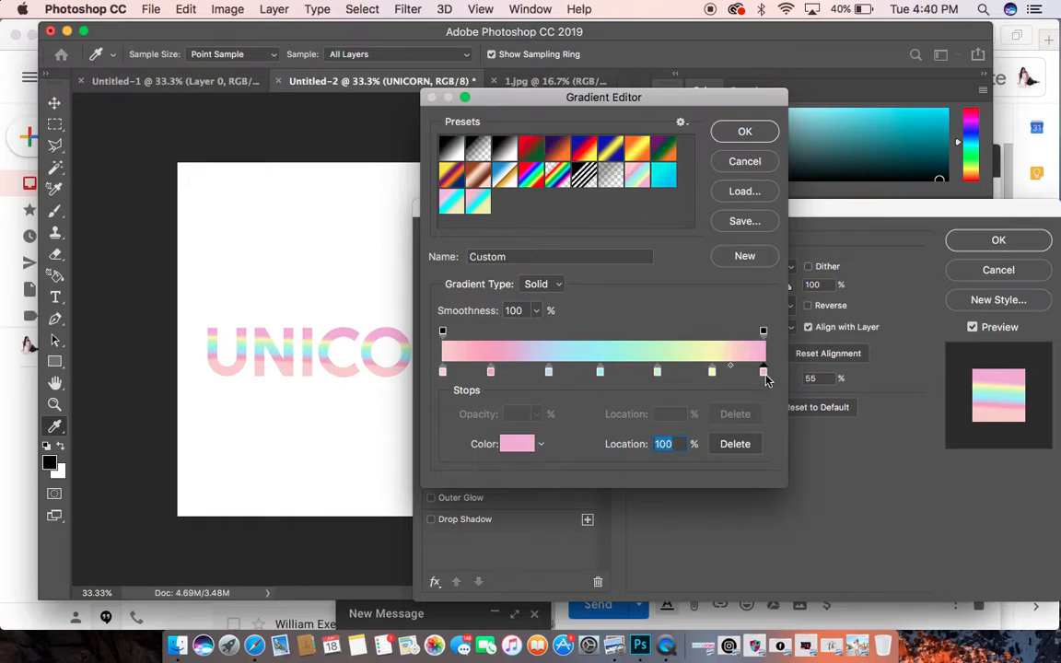
{"action": "left_click", "coordinate": [737, 446]}
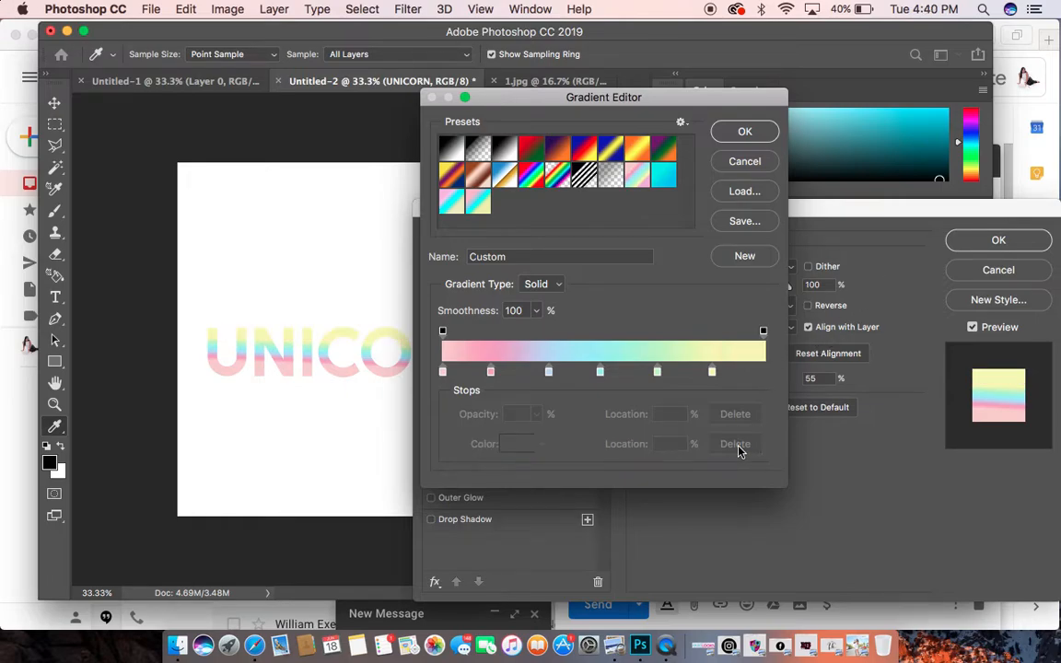
{"action": "left_click", "coordinate": [492, 373]}
{"action": "left_click", "coordinate": [515, 444]}
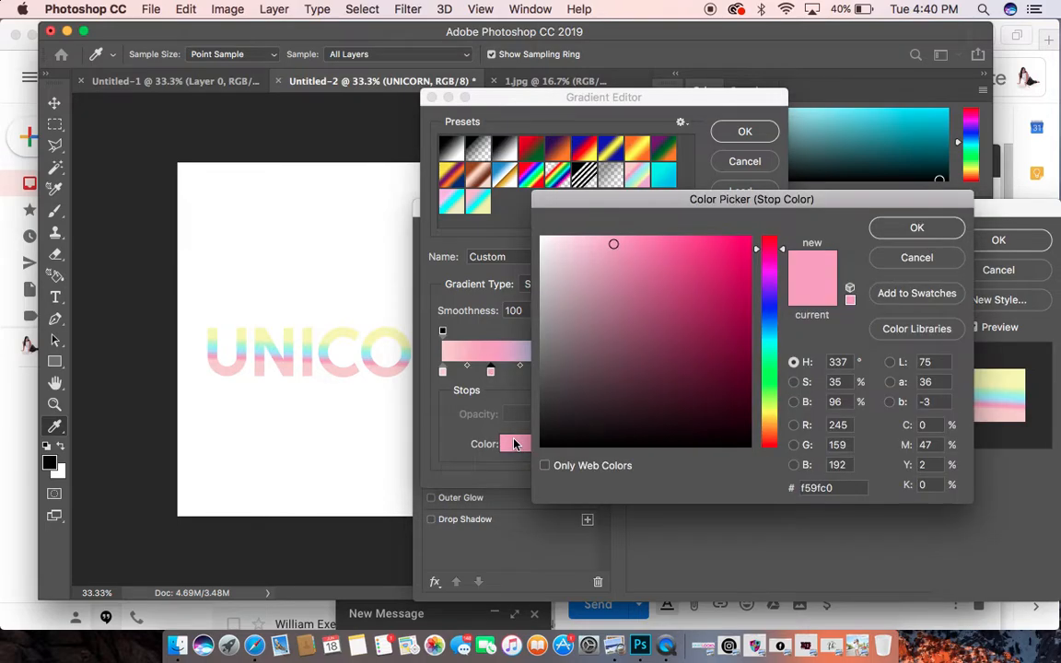
{"action": "key", "text": "Return"}
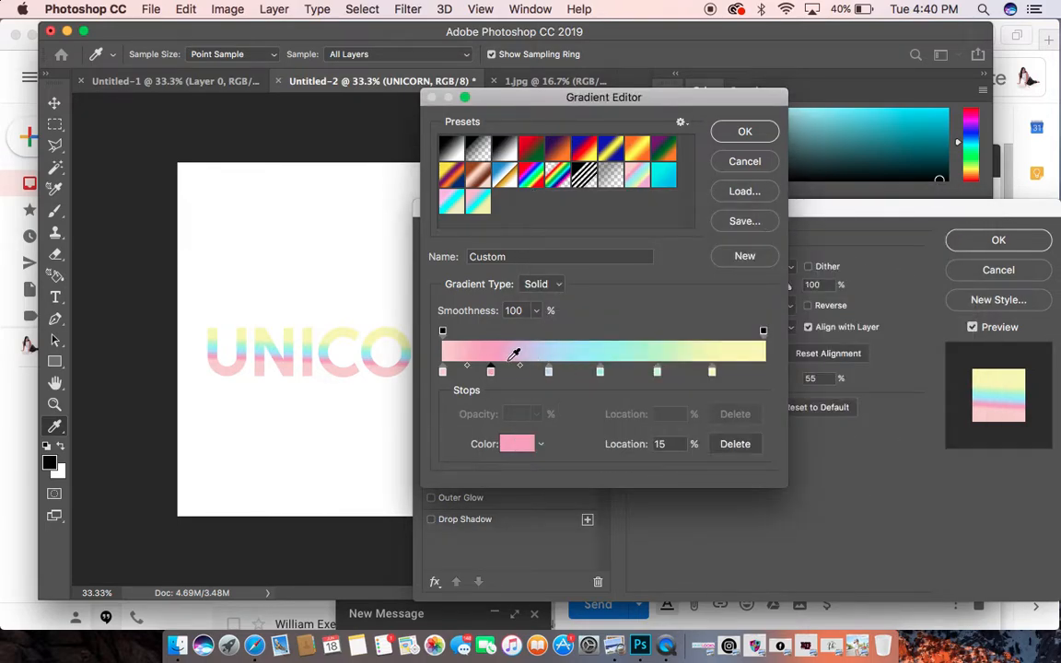
{"action": "left_click", "coordinate": [735, 444]}
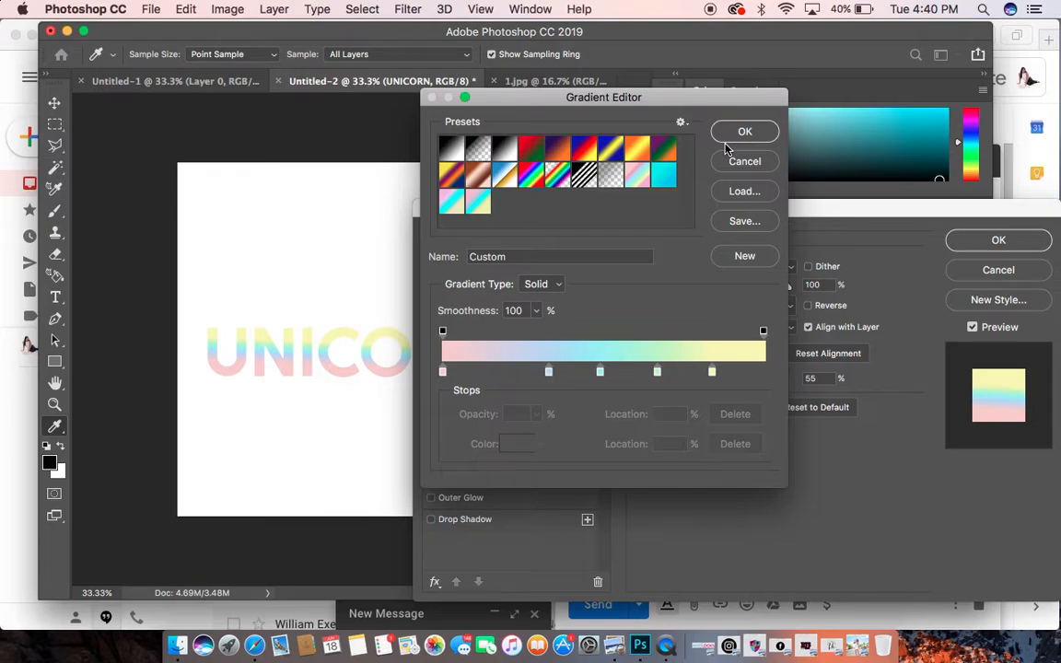
Save the edited pastel gradient as a new preset and accept it for the text's overlay
{"action": "left_click", "coordinate": [746, 257]}
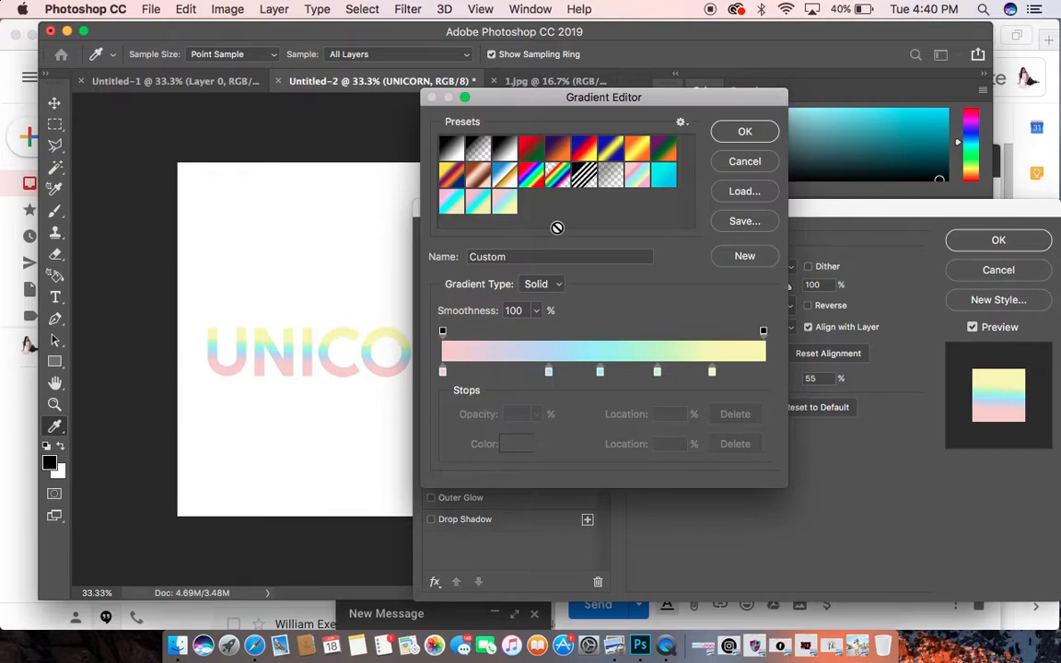
{"action": "left_click", "coordinate": [744, 131]}
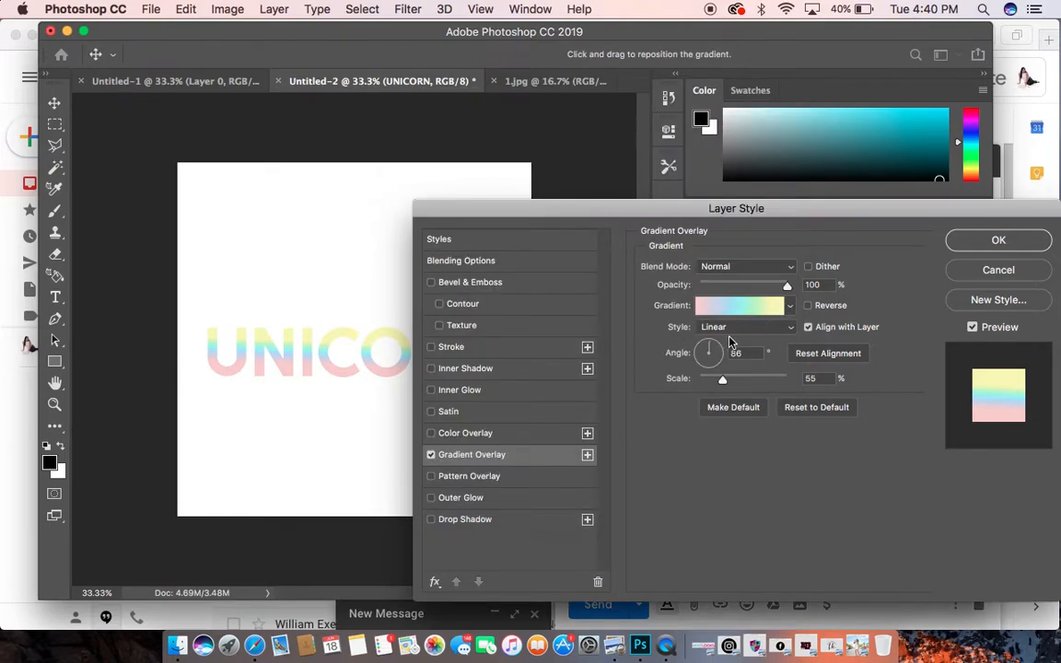
Rotate the text's gradient overlay, trying nearly horizontal angles and ending at 31°
{"action": "left_click_drag", "start_coordinate": [711, 355], "coordinate": [723, 358]}
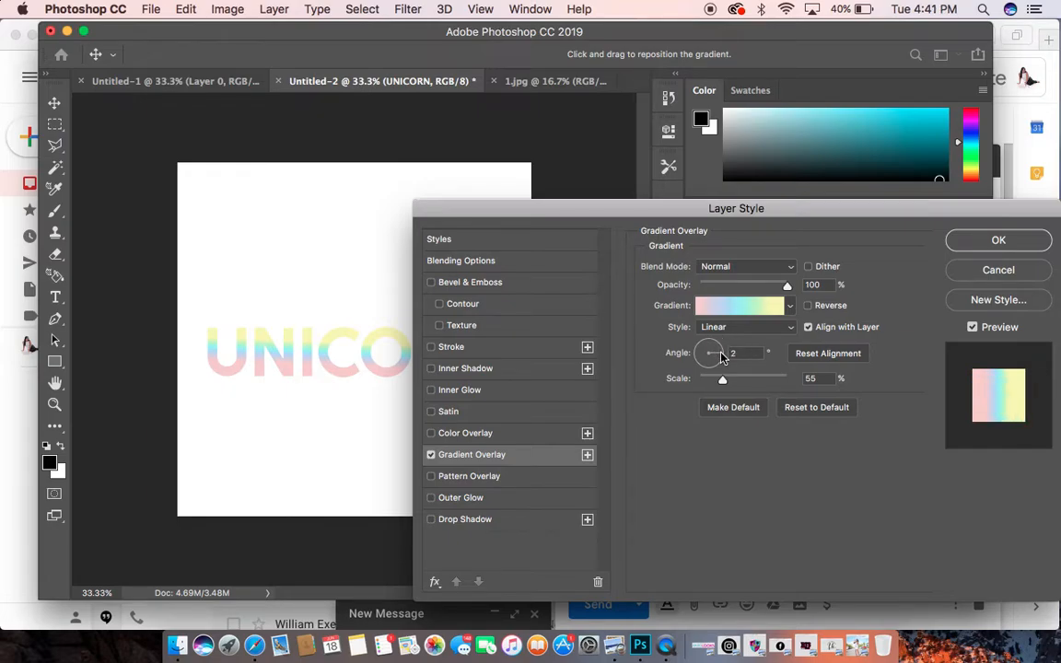
{"action": "left_click_drag", "start_coordinate": [723, 357], "coordinate": [722, 357]}
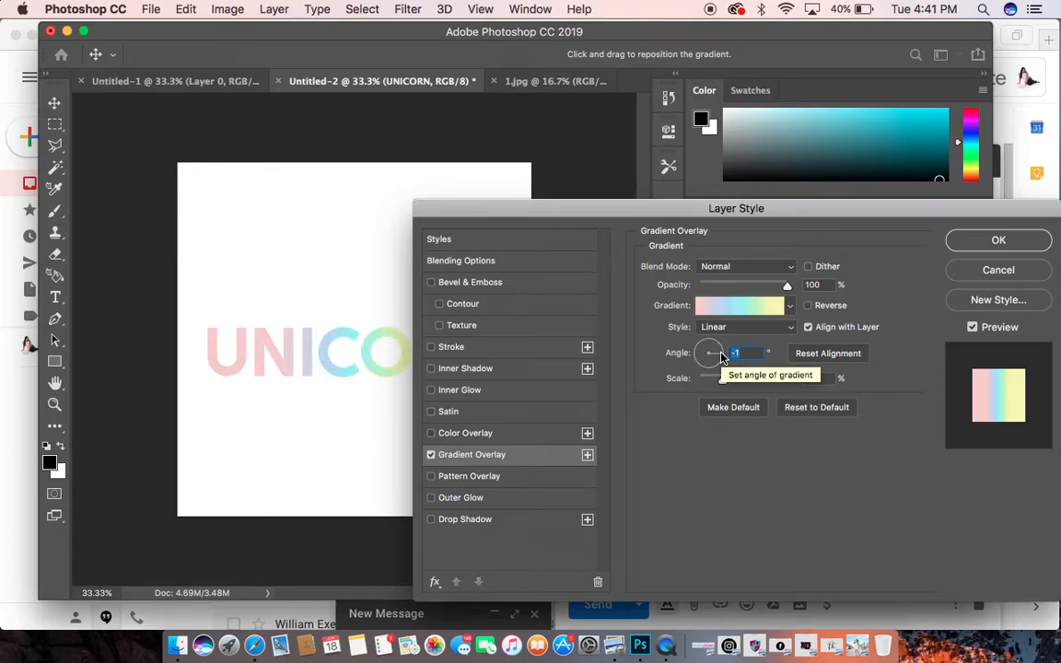
{"action": "left_click_drag", "start_coordinate": [720, 352], "coordinate": [716, 349]}
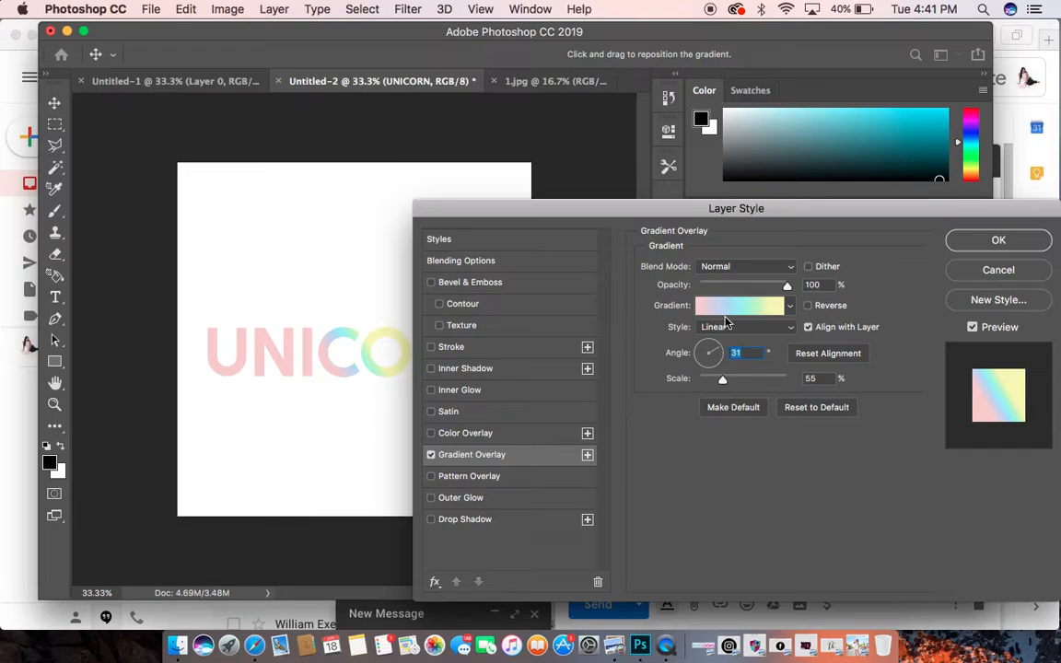
Try the Radial and Reflected styles for the gradient overlay, ending with the Angle style at -60°
{"action": "left_click", "coordinate": [727, 328]}
{"action": "left_click", "coordinate": [724, 339]}
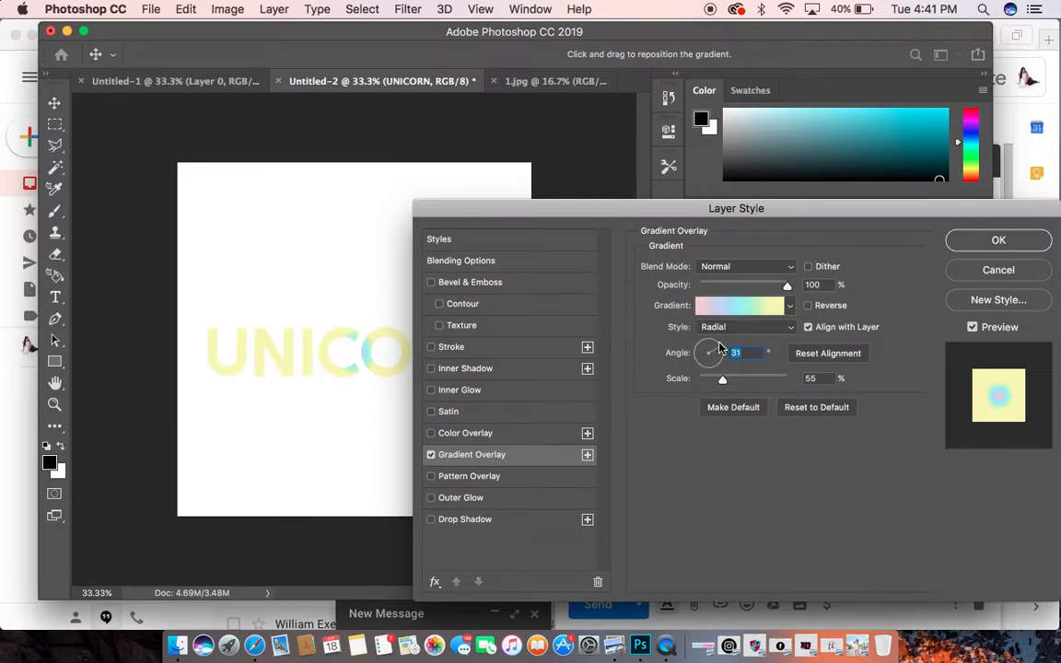
{"action": "left_click", "coordinate": [728, 327]}
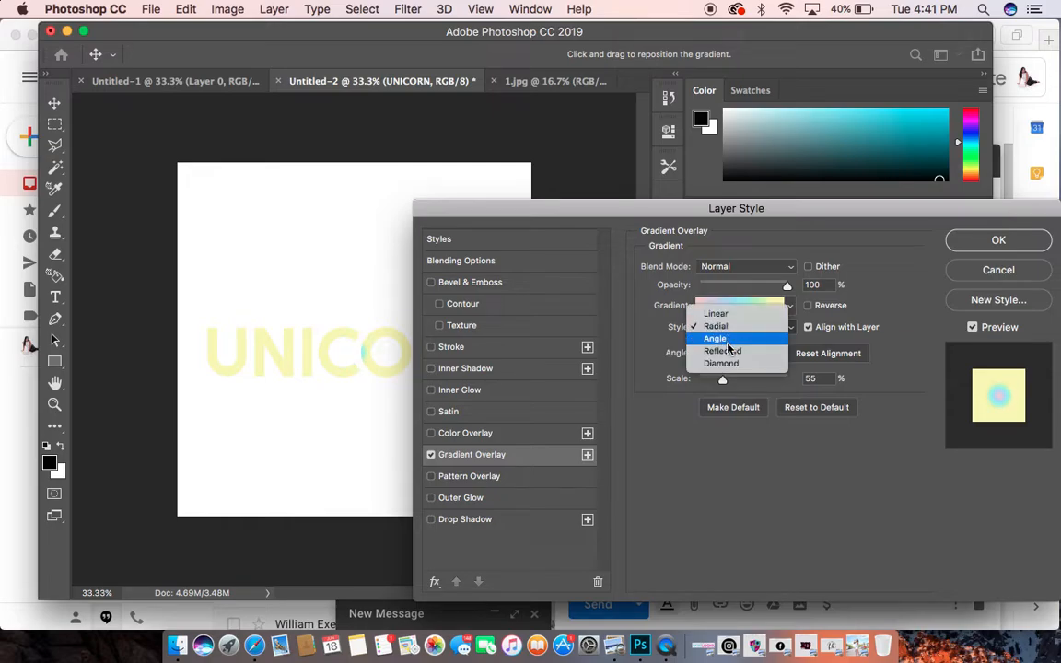
{"action": "left_click", "coordinate": [727, 352]}
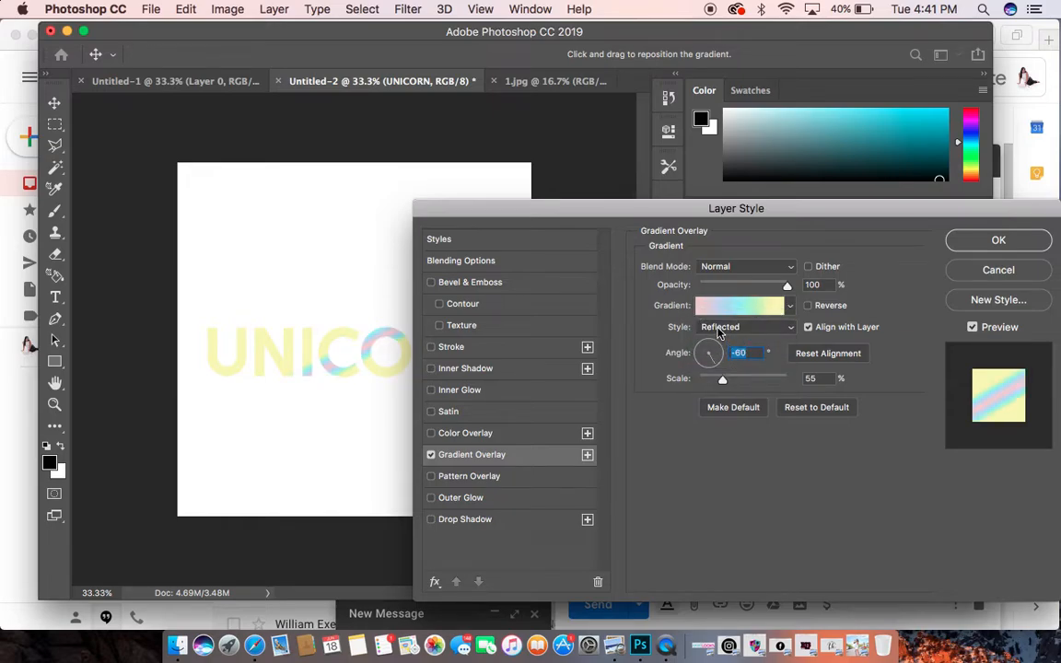
{"action": "left_click", "coordinate": [723, 327]}
{"action": "left_click", "coordinate": [717, 315]}
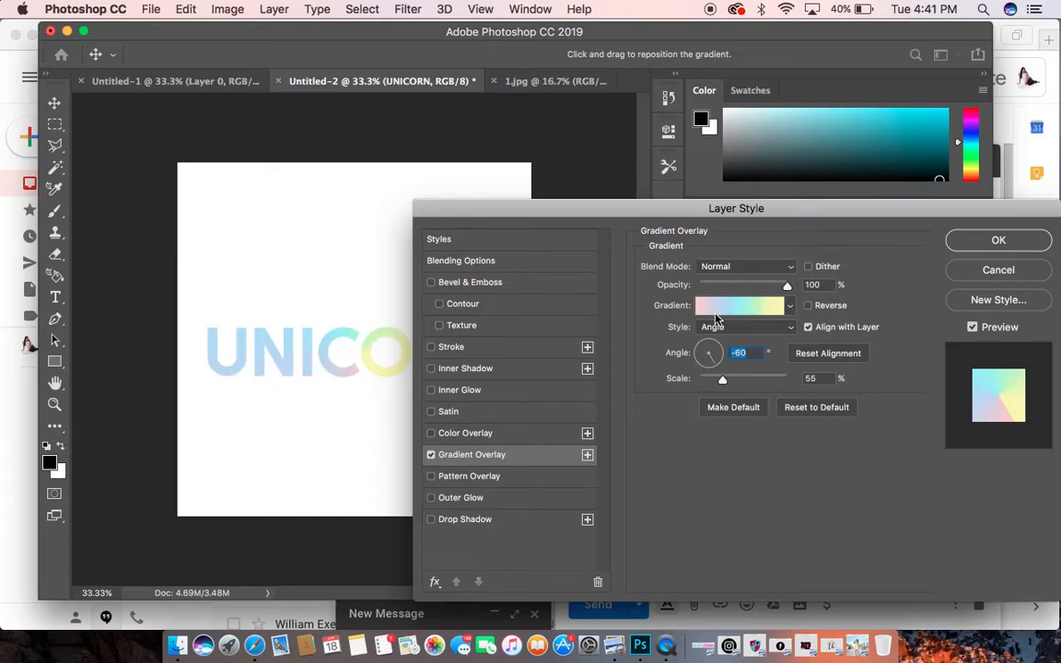
Try the Diamond style for the text's gradient overlay, settle on Linear, and apply the layer style
{"action": "left_click", "coordinate": [719, 327]}
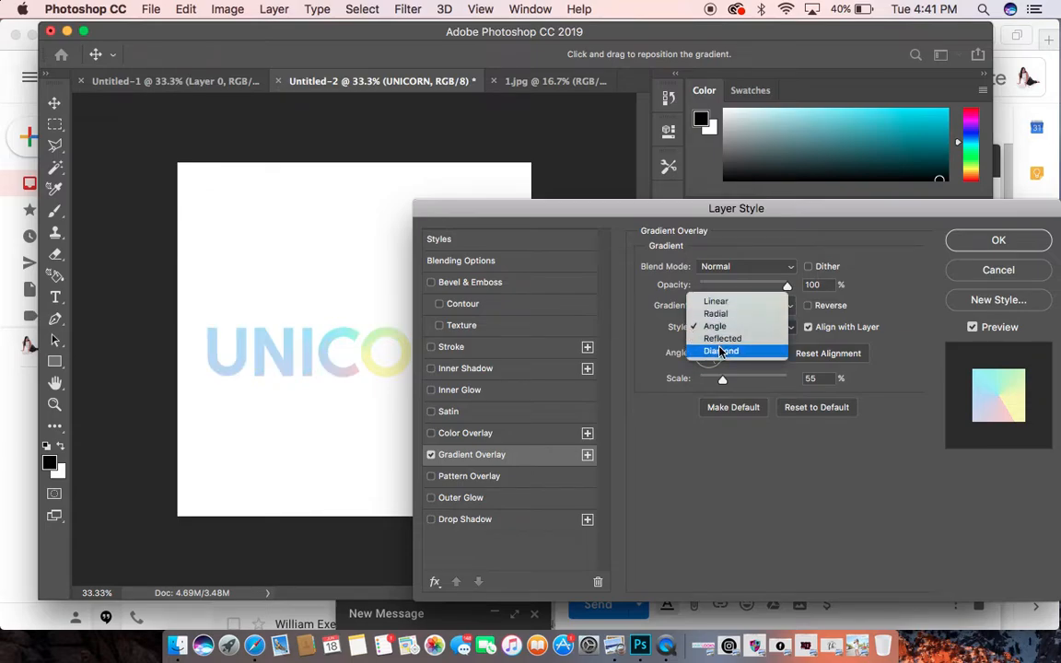
{"action": "left_click", "coordinate": [721, 352]}
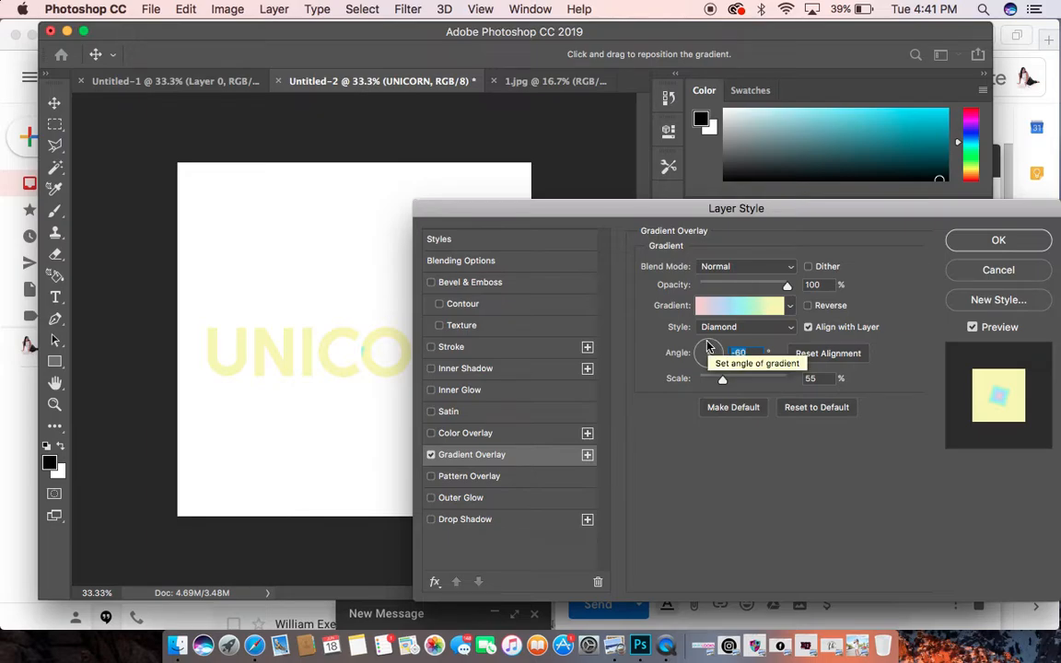
{"action": "left_click", "coordinate": [724, 329]}
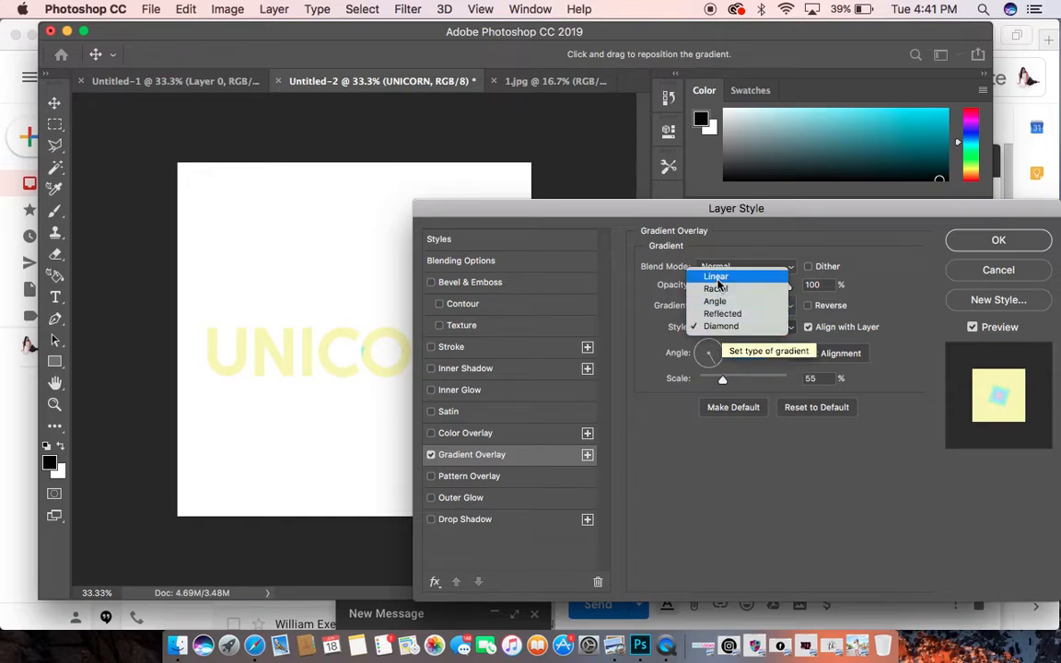
{"action": "left_click", "coordinate": [718, 277]}
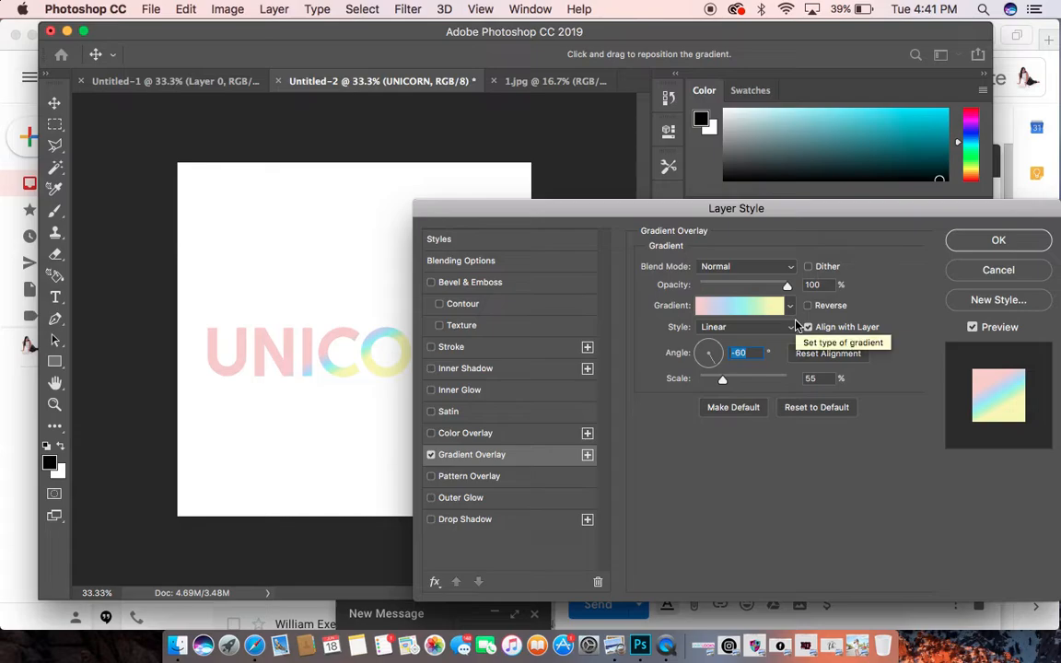
{"action": "left_click", "coordinate": [971, 241]}
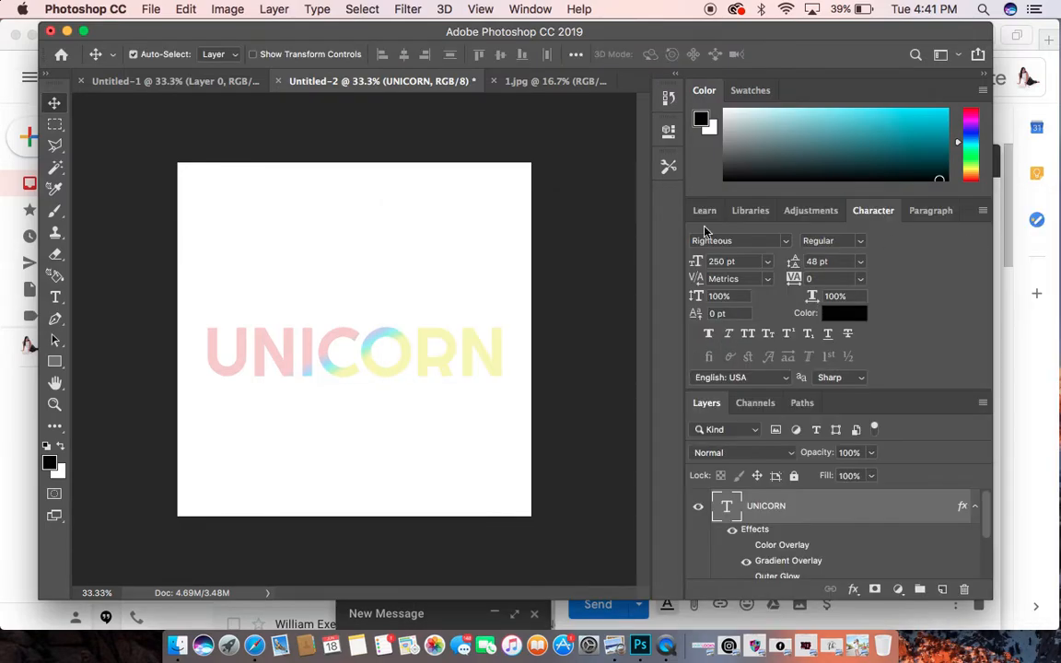
Set the angle of the UNICORN text's gradient overlay to 90° and apply it
{"action": "double_click", "coordinate": [799, 521]}
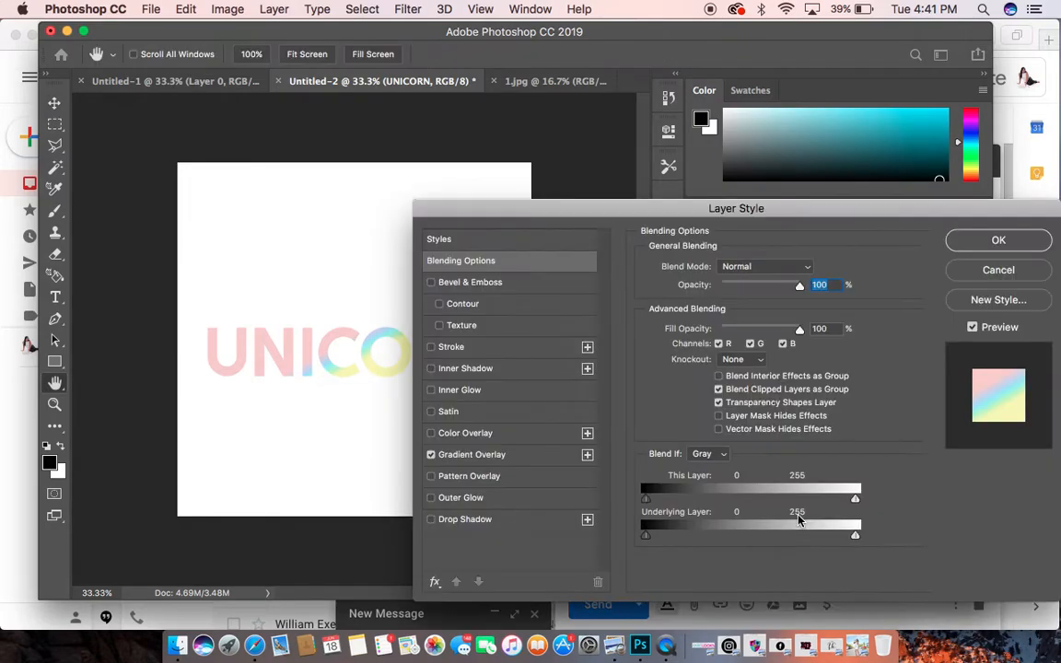
{"action": "left_click", "coordinate": [497, 454]}
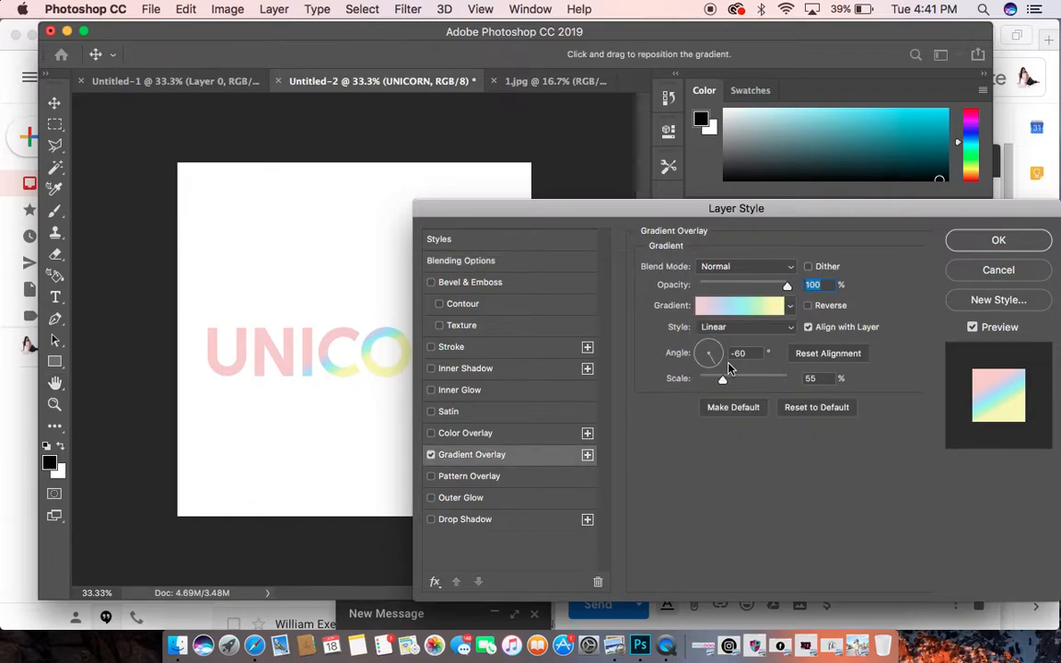
{"action": "left_click_drag", "start_coordinate": [715, 366], "coordinate": [710, 351]}
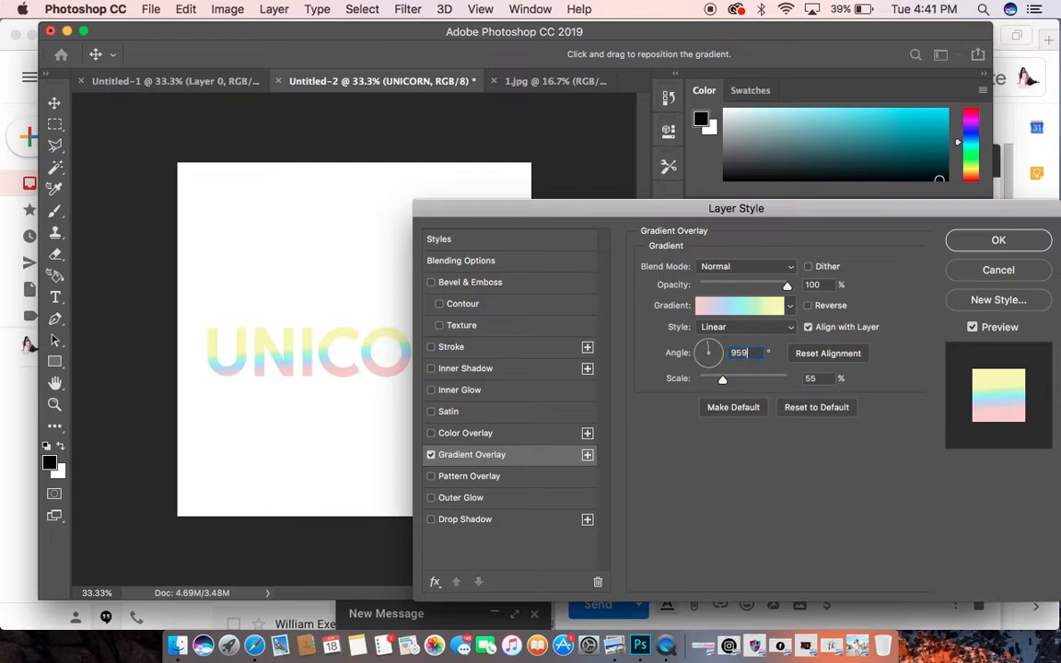
{"action": "type", "text": "9"}
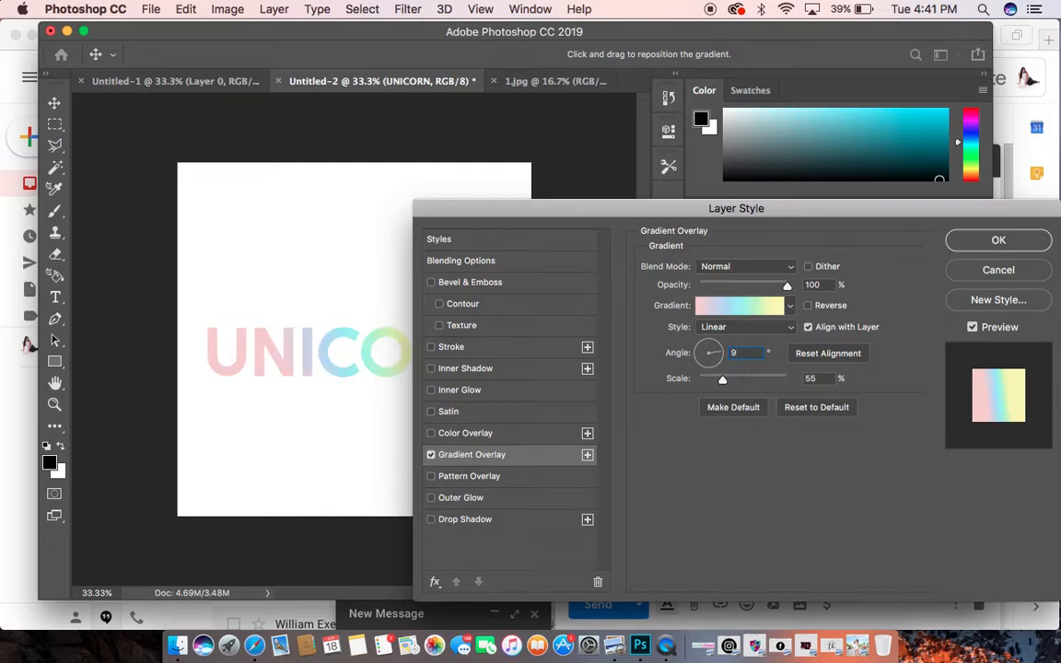
{"action": "type", "text": "0"}
{"action": "key", "text": "Return"}
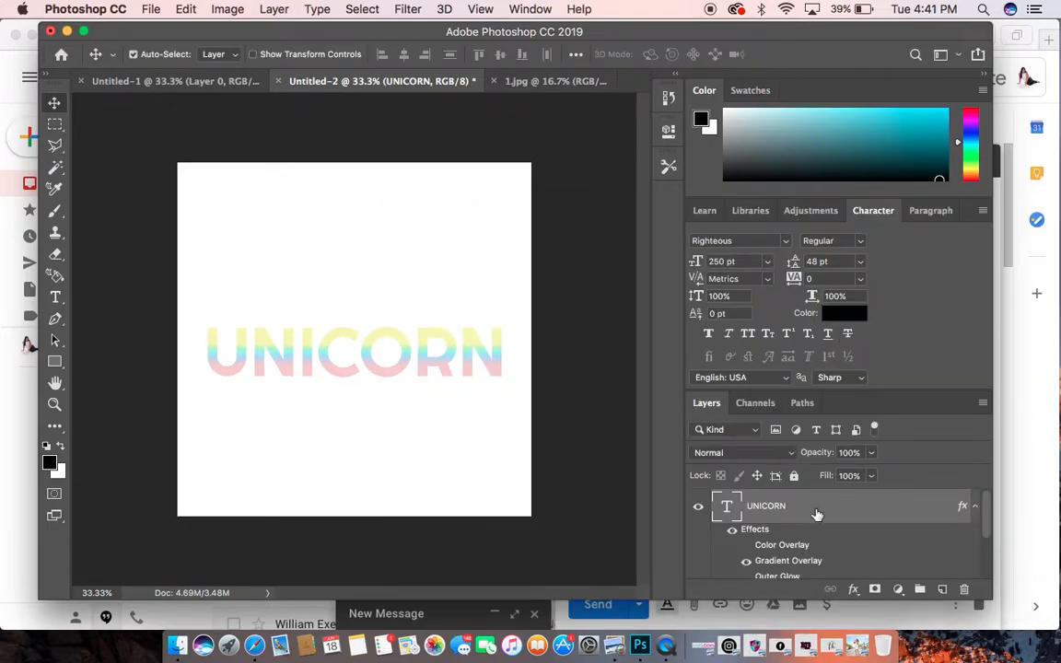
Hide the gradient overlay on the UNICORN text and change the text's colour to white
{"action": "left_click", "coordinate": [747, 562]}
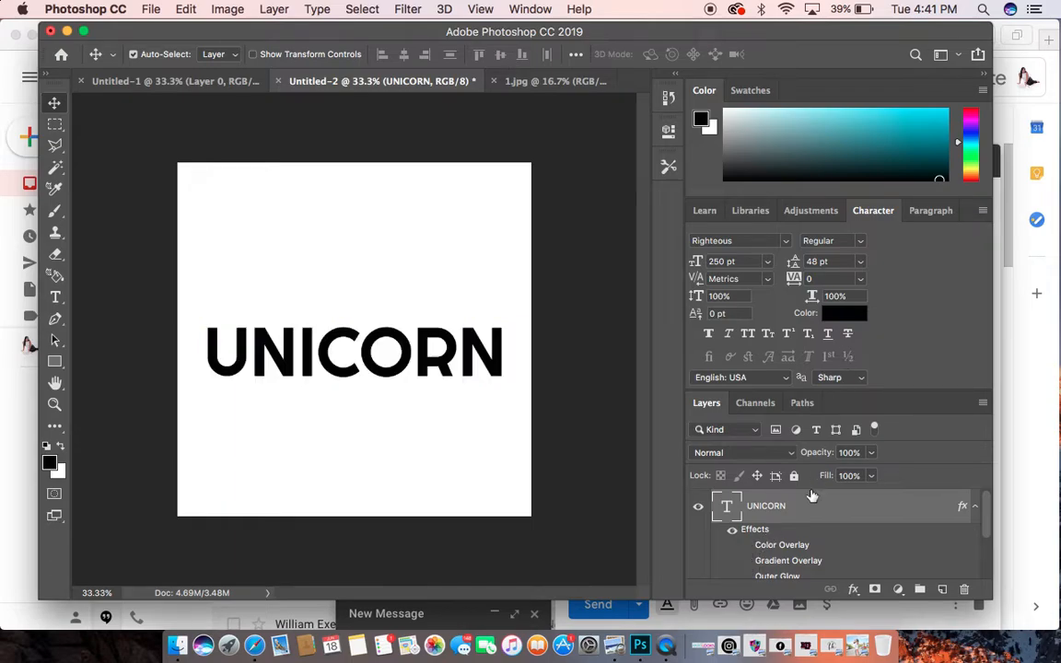
{"action": "left_click", "coordinate": [840, 318]}
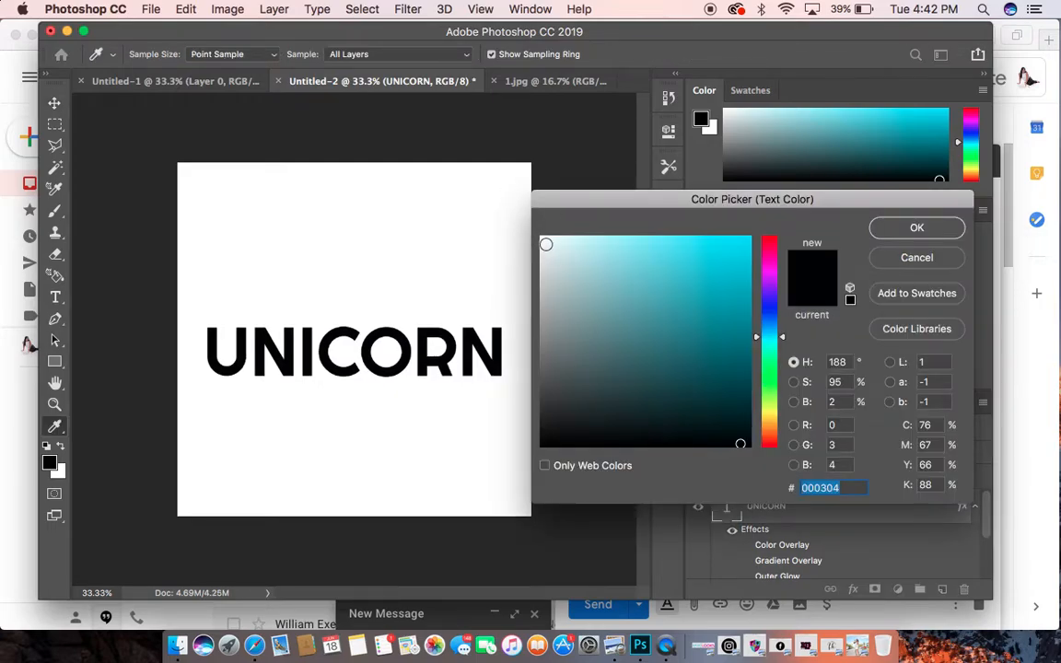
{"action": "left_click", "coordinate": [544, 239]}
{"action": "left_click", "coordinate": [917, 227]}
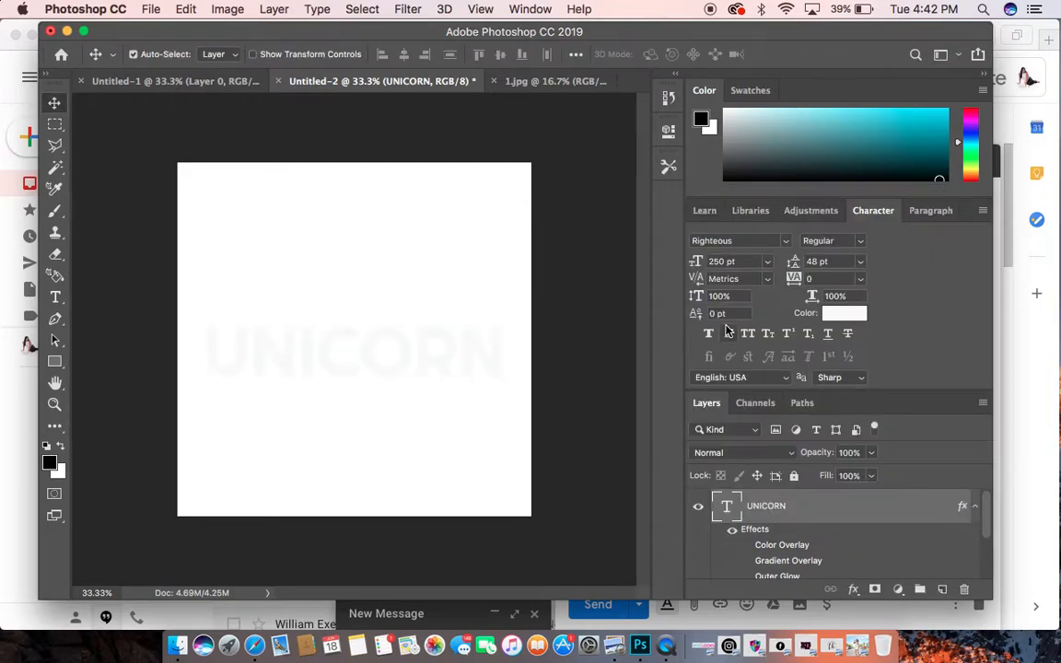
Enable the pink, cyan and cream gradient overlay on the background Layer 0 and apply it
{"action": "scroll", "coordinate": [769, 543], "scroll_direction": "down", "scroll_amount": 3}
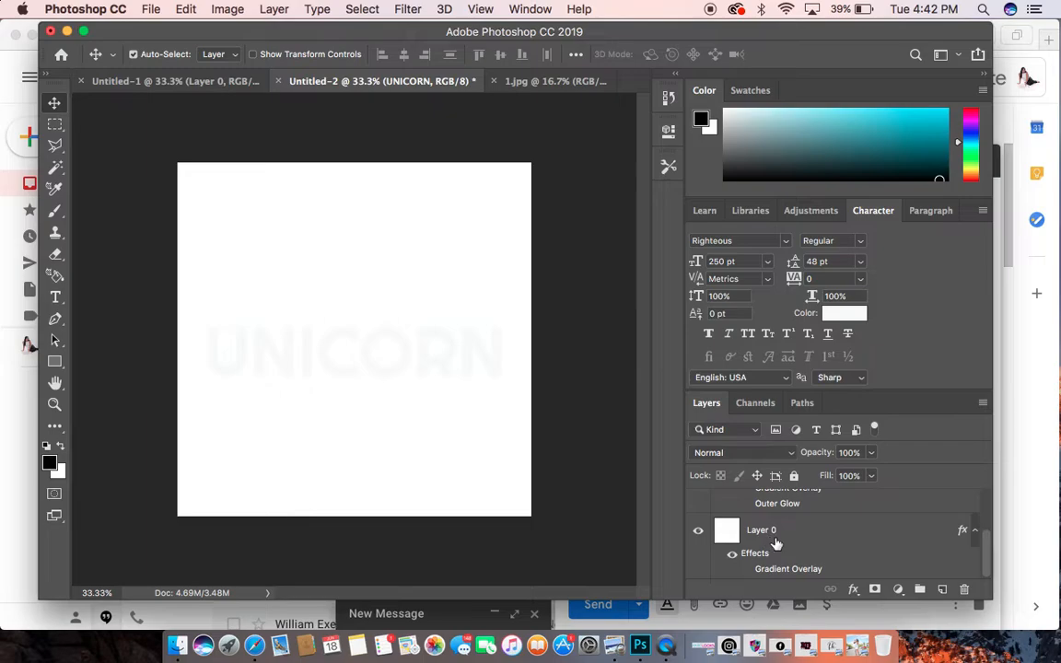
{"action": "double_click", "coordinate": [844, 533]}
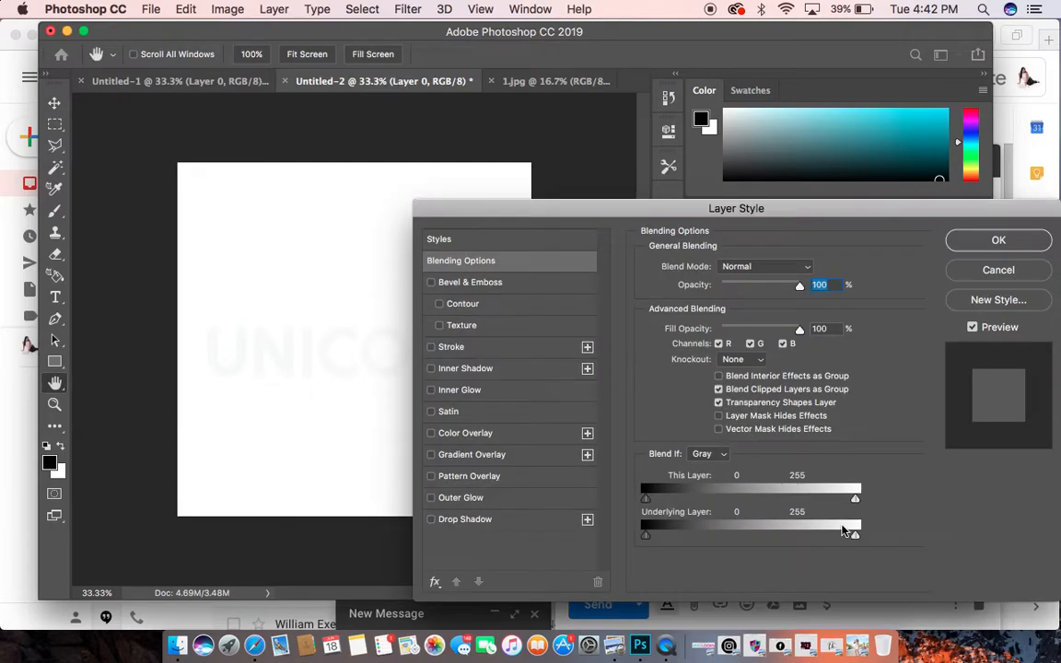
{"action": "left_click", "coordinate": [532, 457]}
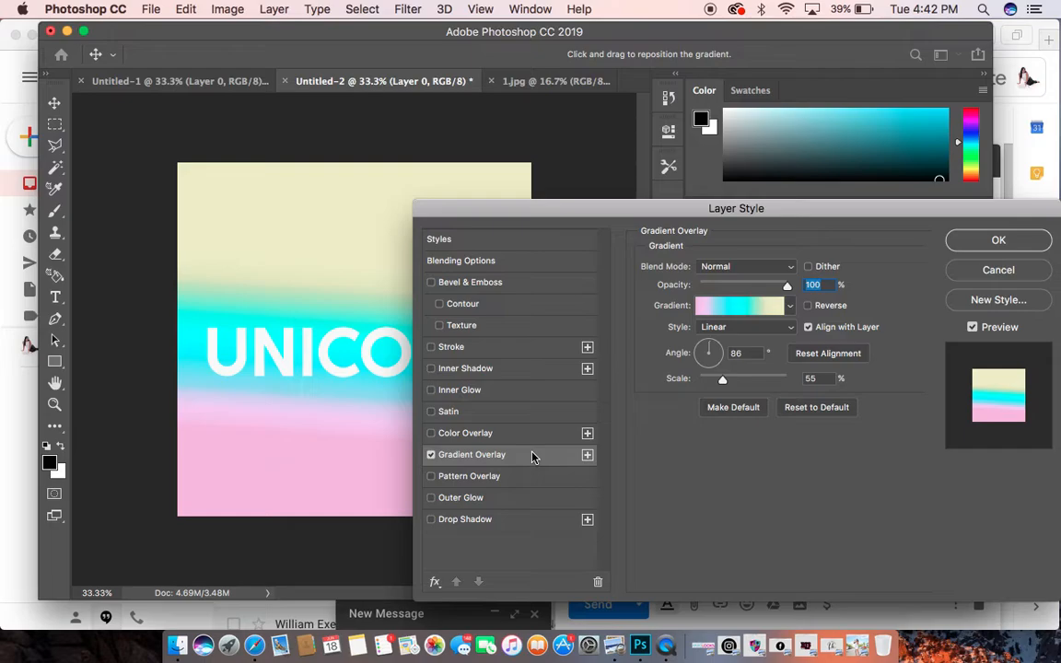
{"action": "left_click", "coordinate": [993, 240]}
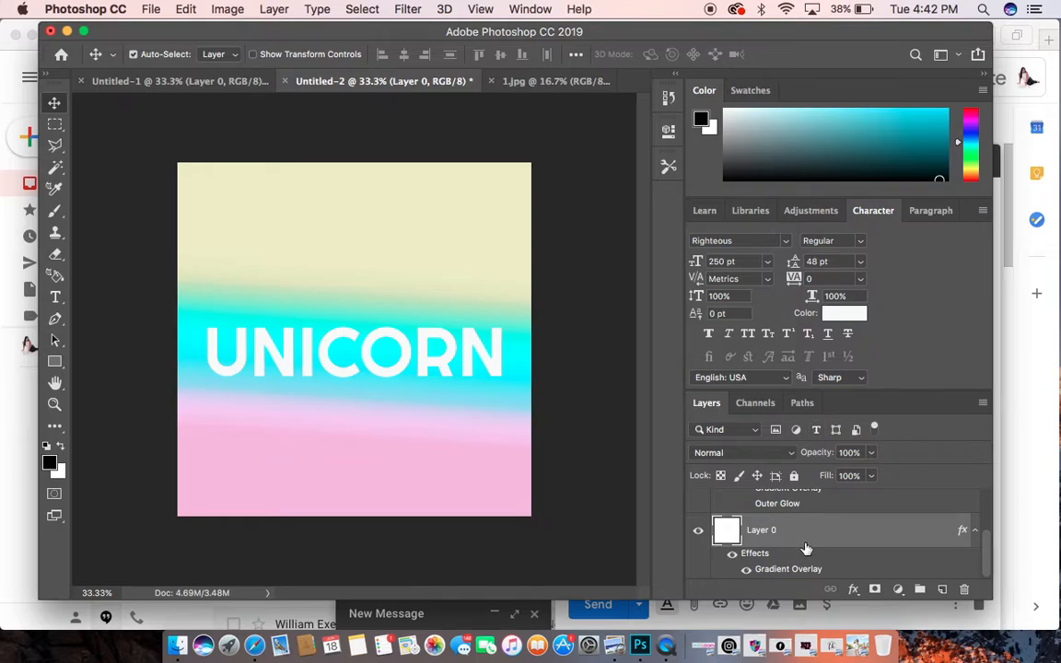
Enable a Color Overlay on the UNICORN text using the light pink f7b2e4
{"action": "scroll", "coordinate": [804, 550], "scroll_direction": "up", "scroll_amount": 3}
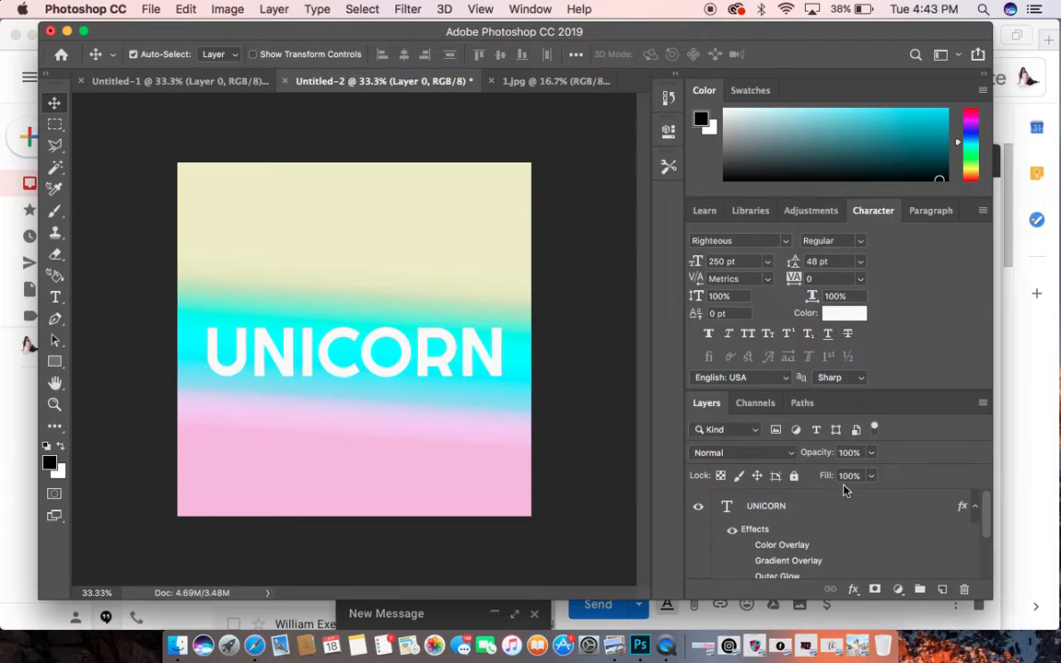
{"action": "double_click", "coordinate": [826, 505]}
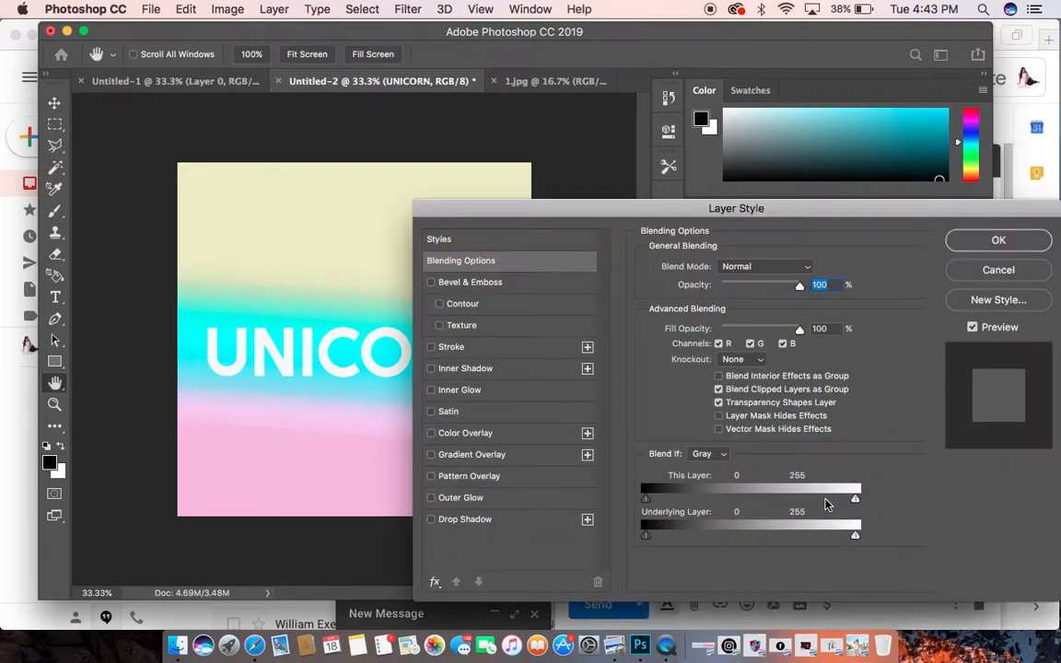
{"action": "left_click", "coordinate": [527, 434]}
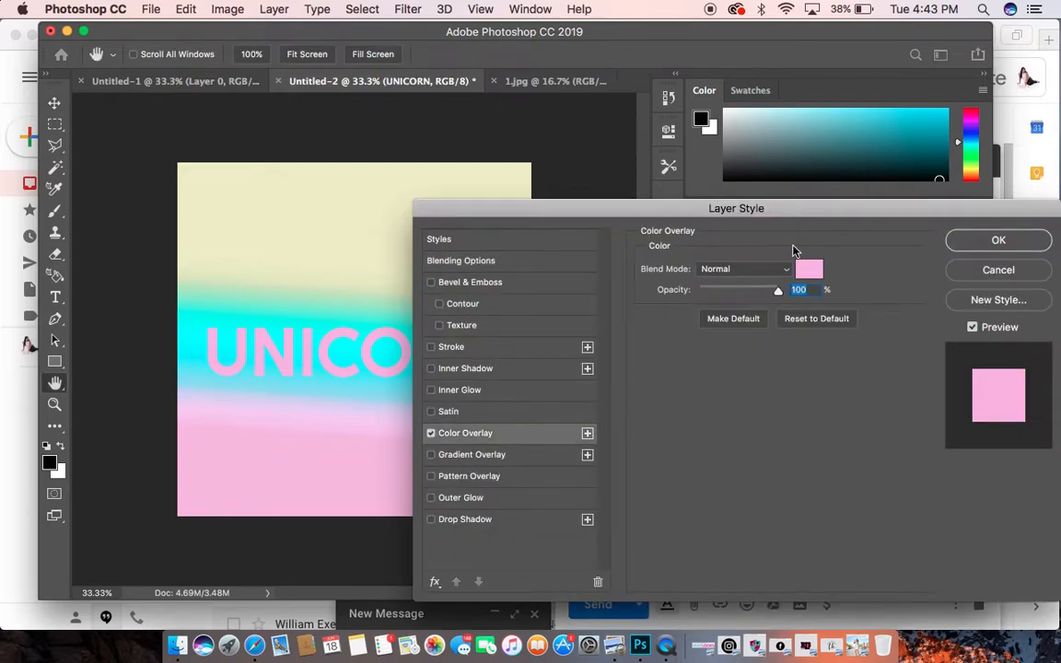
{"action": "left_click", "coordinate": [810, 271]}
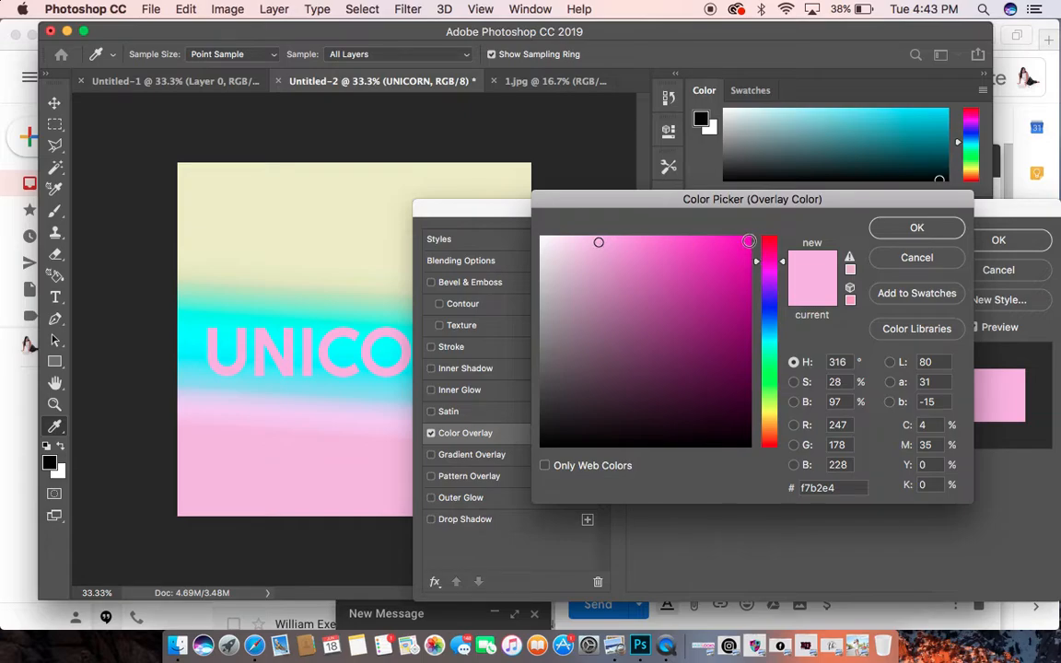
{"action": "left_click", "coordinate": [917, 229]}
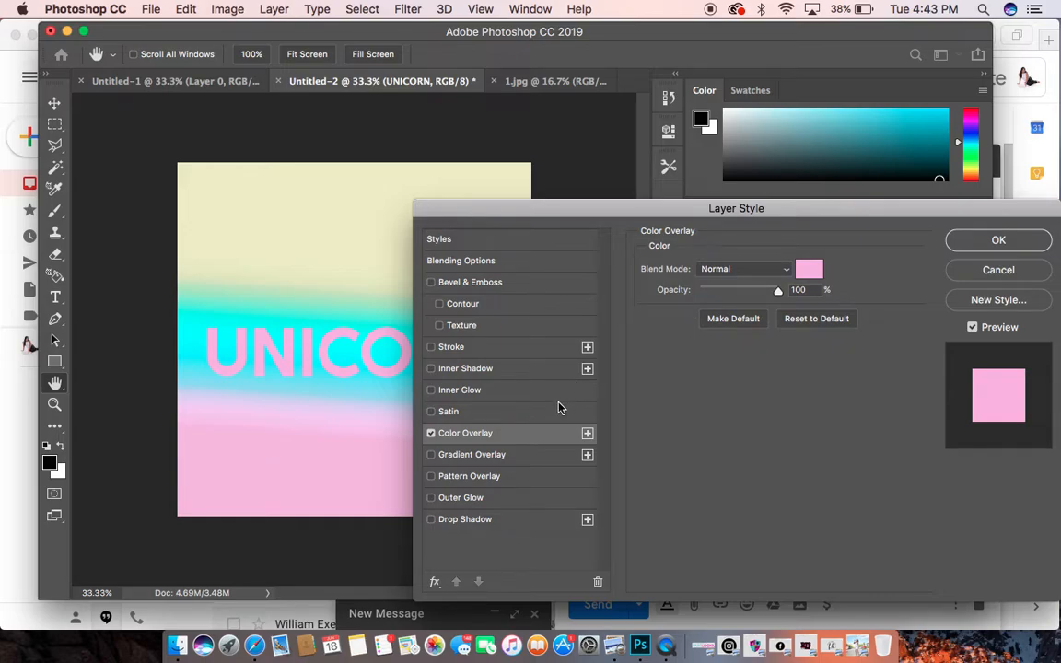
Add the magenta Outer Glow to the UNICORN text, try several spread values ending at 5%, and apply the layer style
{"action": "left_click", "coordinate": [537, 498]}
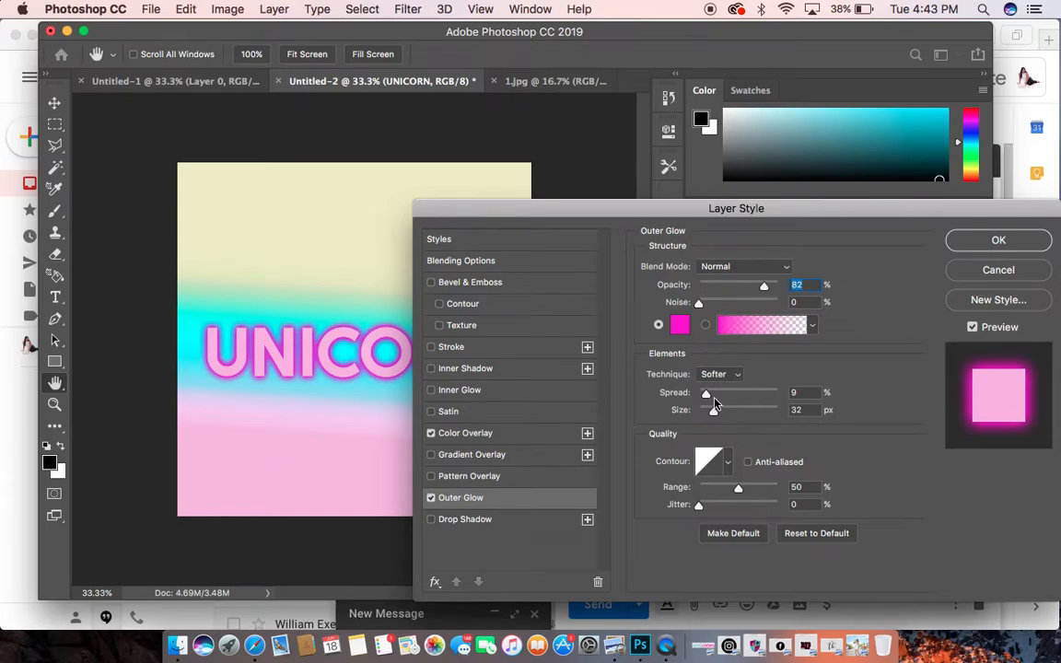
{"action": "left_click_drag", "start_coordinate": [708, 395], "coordinate": [723, 395]}
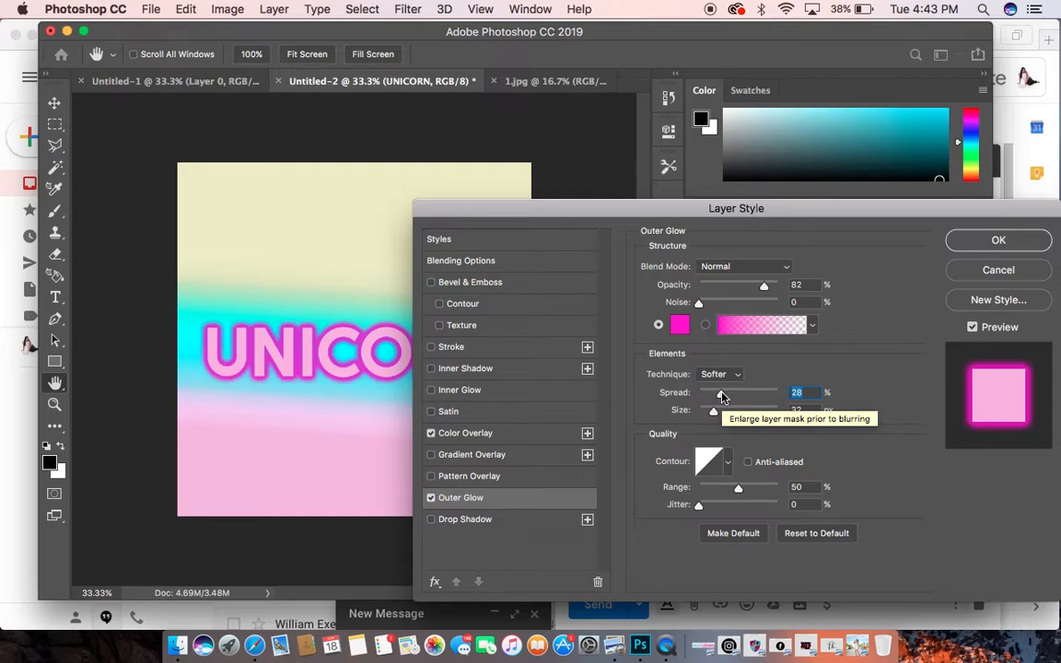
{"action": "left_click_drag", "start_coordinate": [723, 396], "coordinate": [699, 397]}
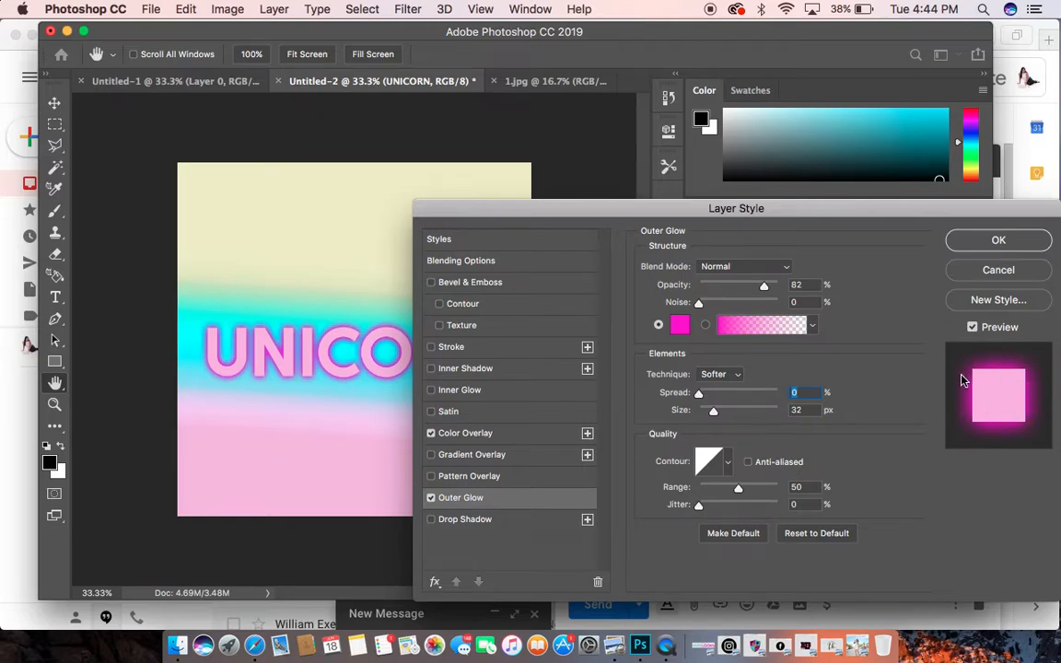
{"action": "left_click_drag", "start_coordinate": [707, 392], "coordinate": [705, 395]}
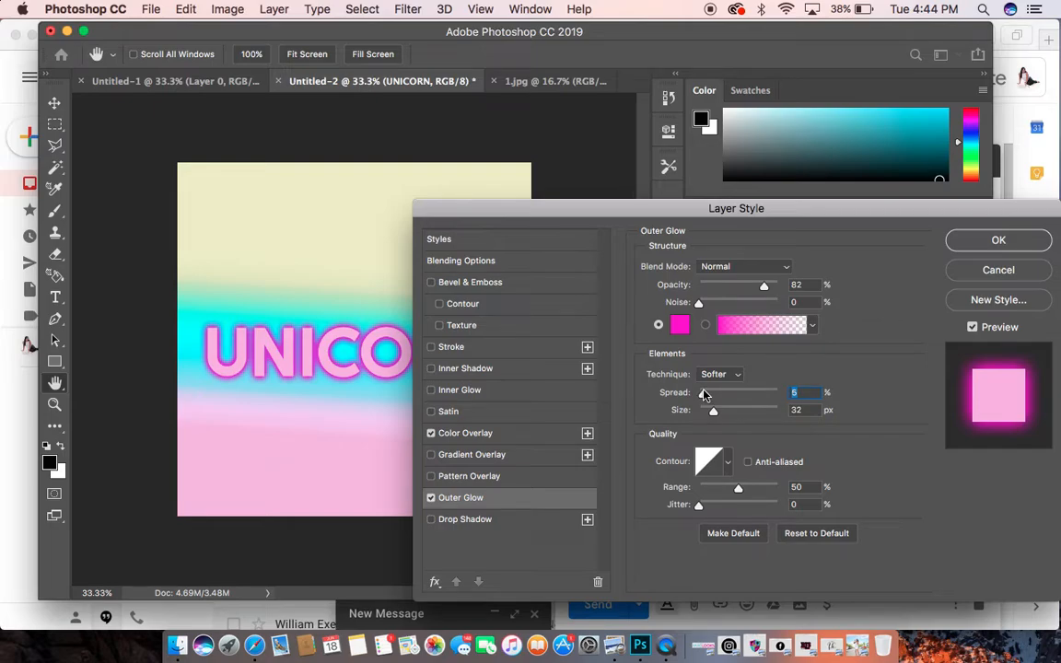
{"action": "left_click", "coordinate": [999, 240]}
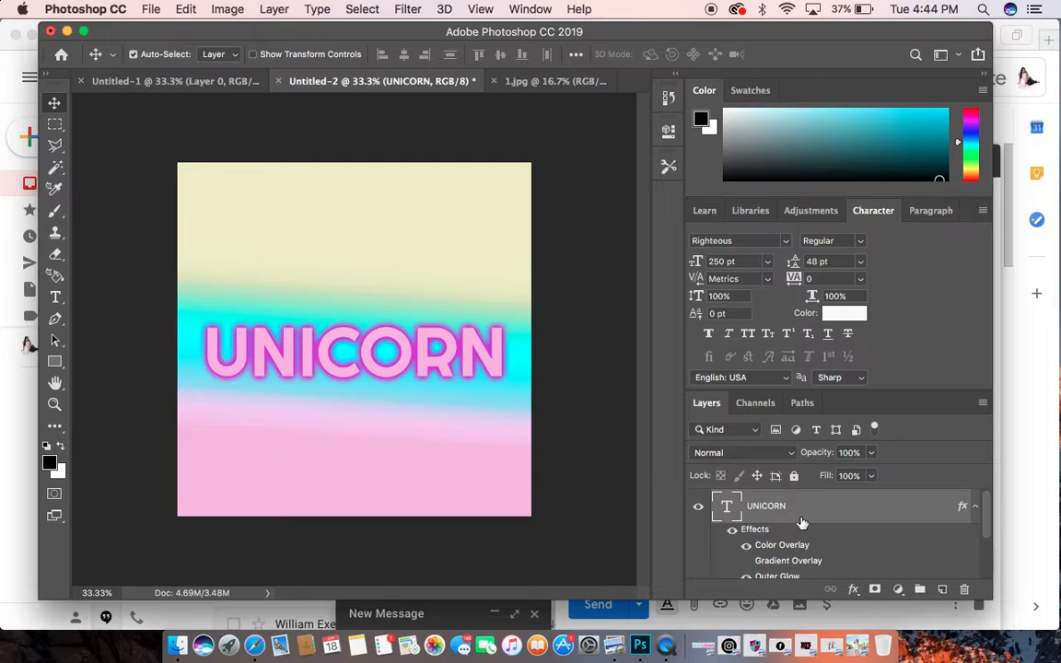
Hide the text's Outer Glow effect and rasterize the type of the UNICORN layer
{"action": "left_click", "coordinate": [746, 577]}
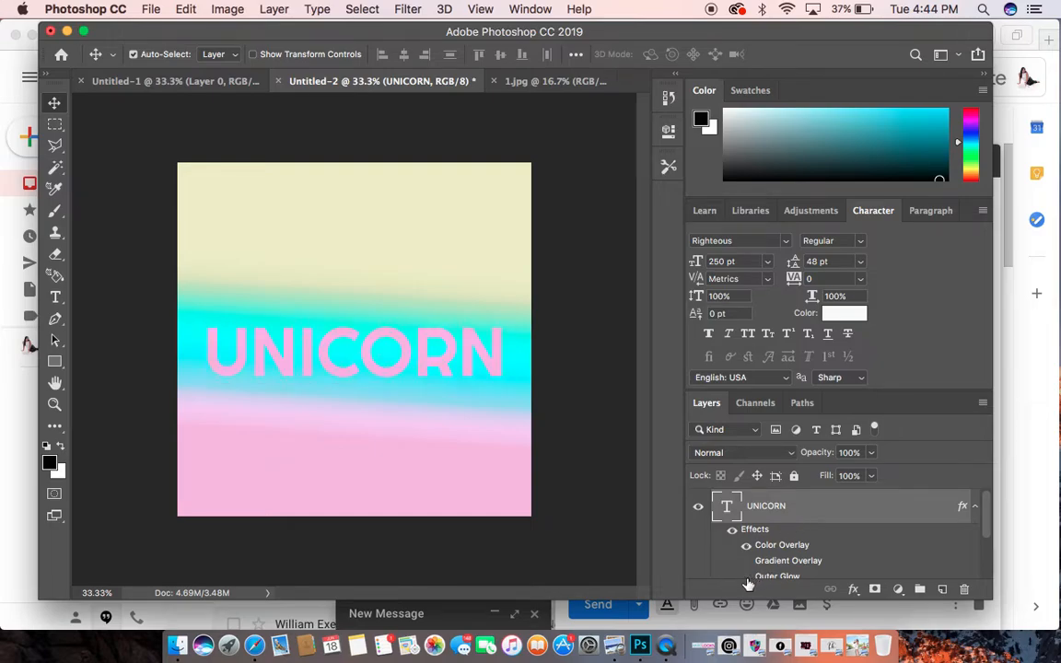
{"action": "right_click", "coordinate": [792, 518]}
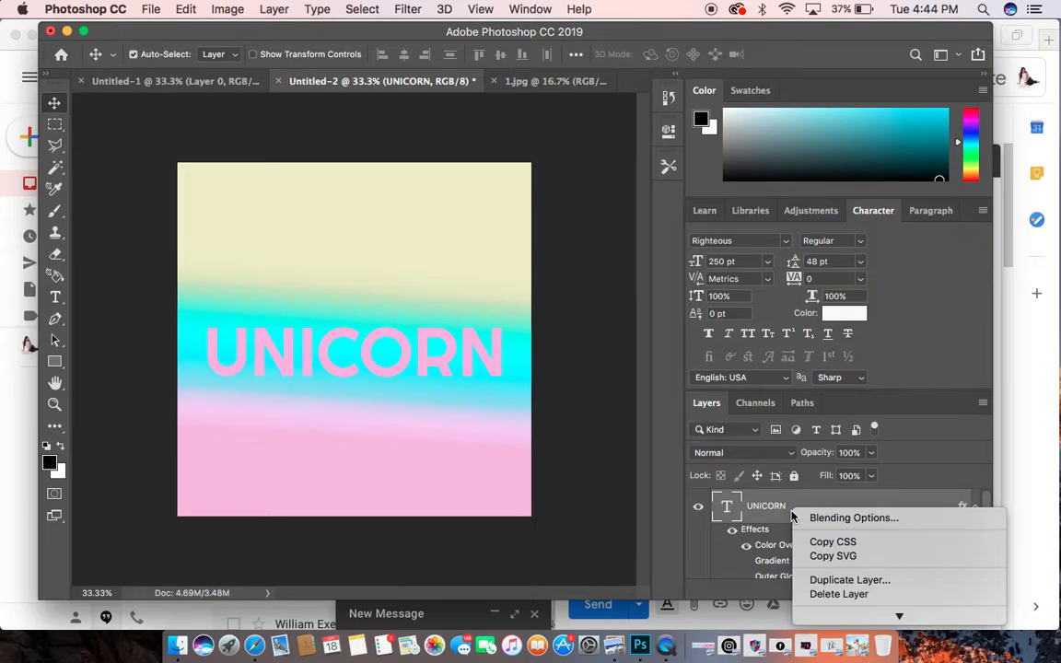
{"action": "mouse_move", "coordinate": [853, 626]}
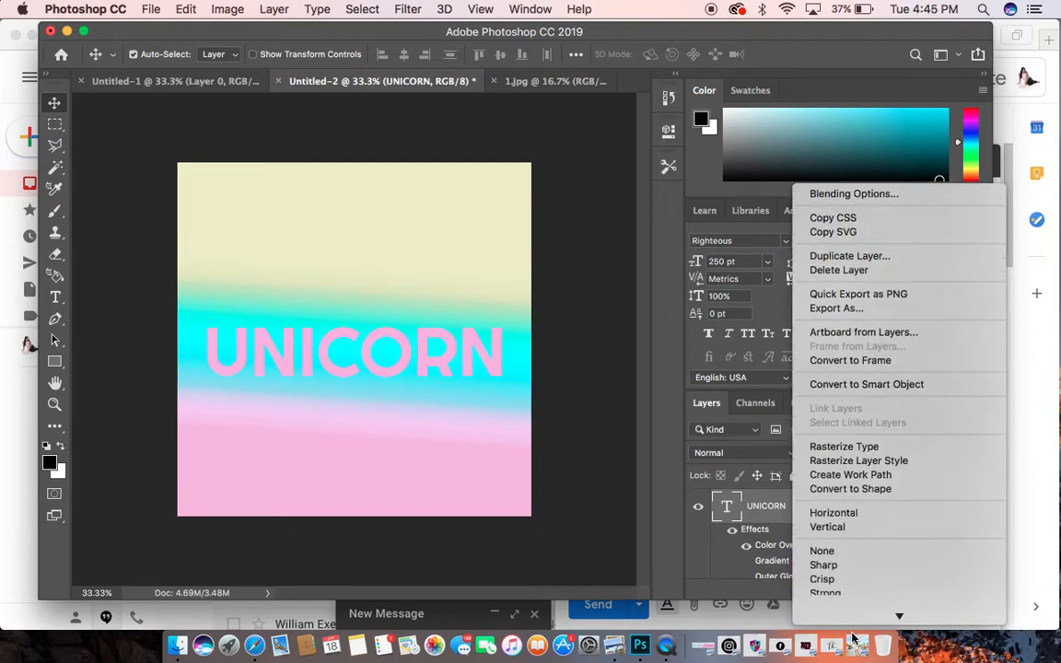
{"action": "left_click", "coordinate": [830, 377]}
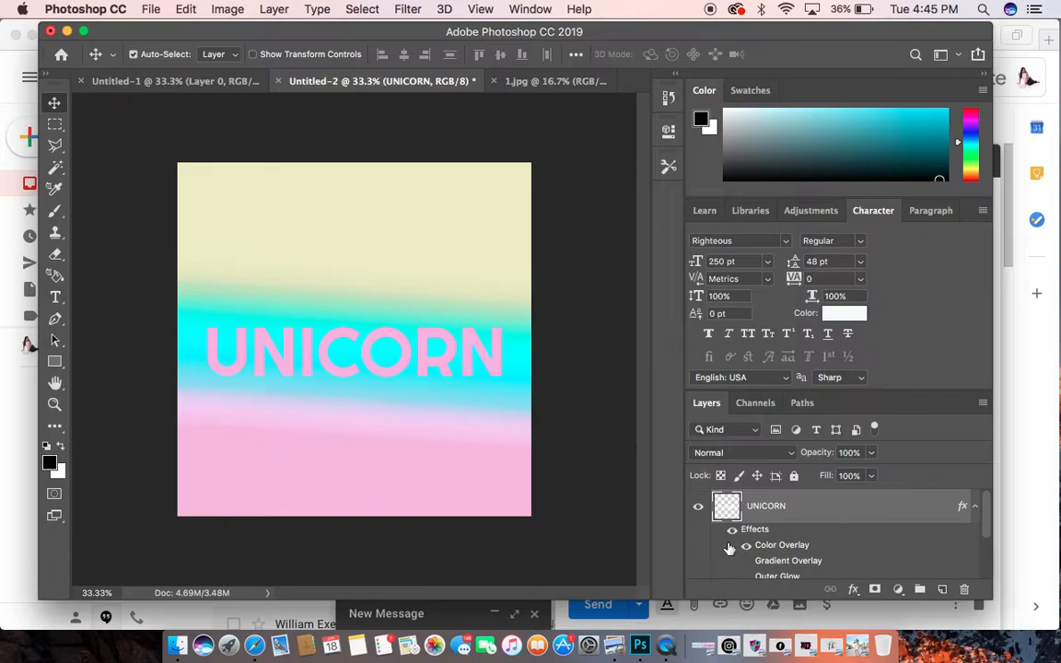
Load the outlines of the rasterized UNICORN letters as a selection
{"action": "key", "text": "super"}
{"action": "left_click", "coordinate": [733, 513], "text": "super"}
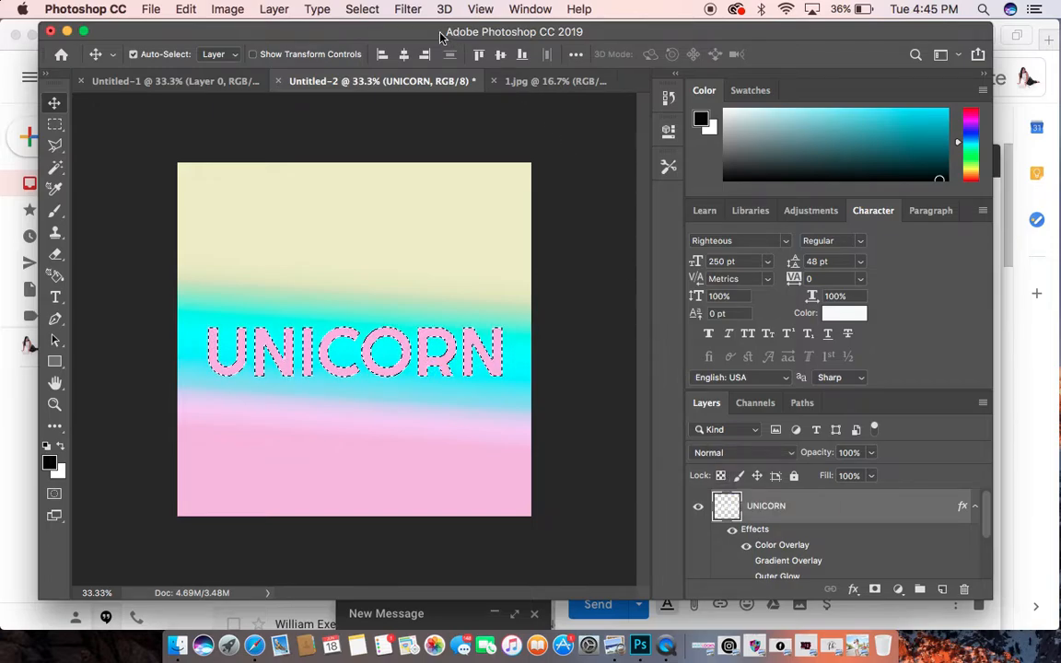
Try contracting the letter selection by 20 pixels, and undo the contraction
{"action": "left_click", "coordinate": [373, 11]}
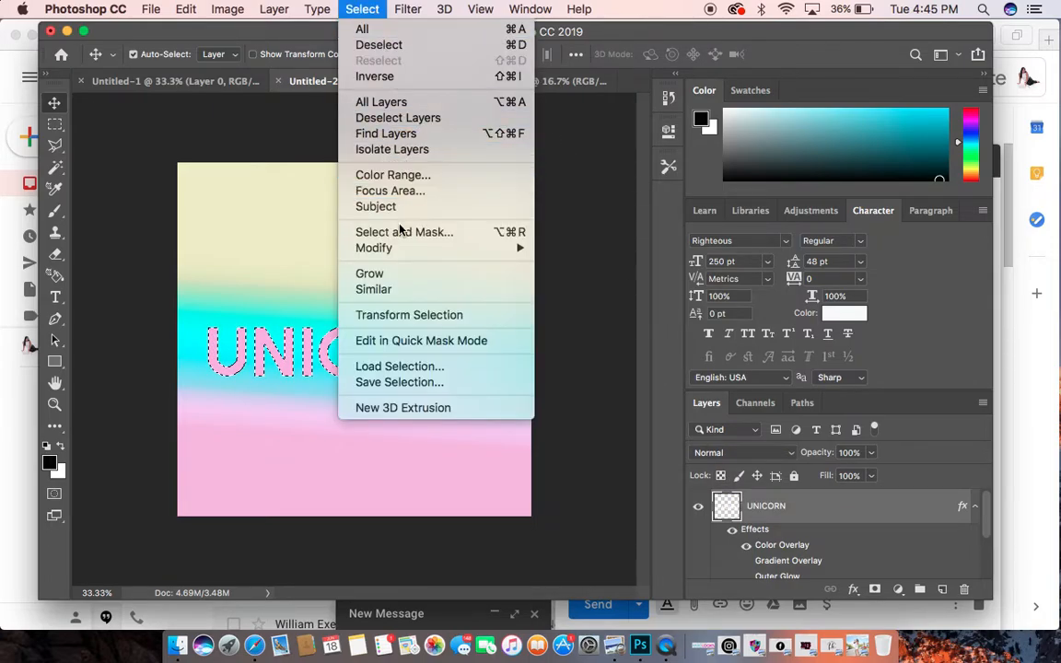
{"action": "mouse_move", "coordinate": [398, 254]}
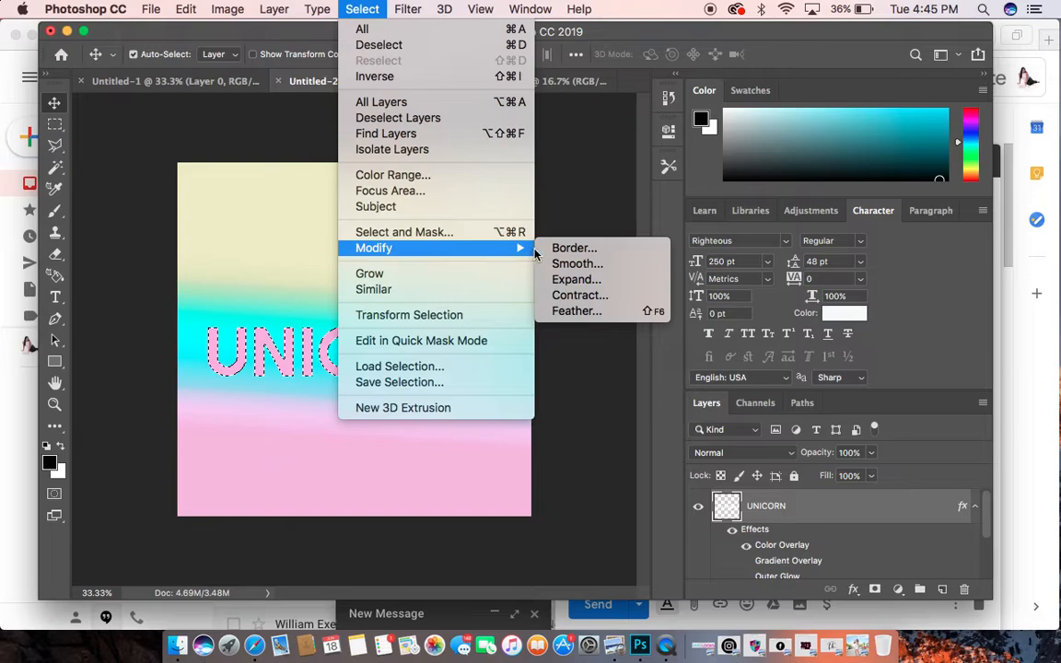
{"action": "left_click", "coordinate": [586, 295]}
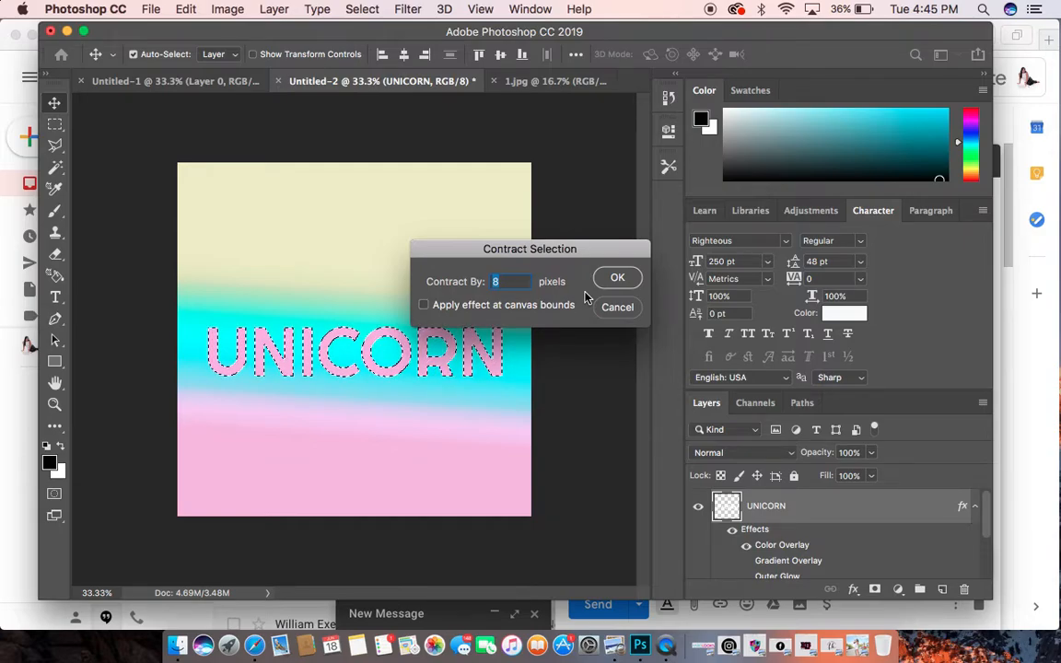
{"action": "type", "text": "20"}
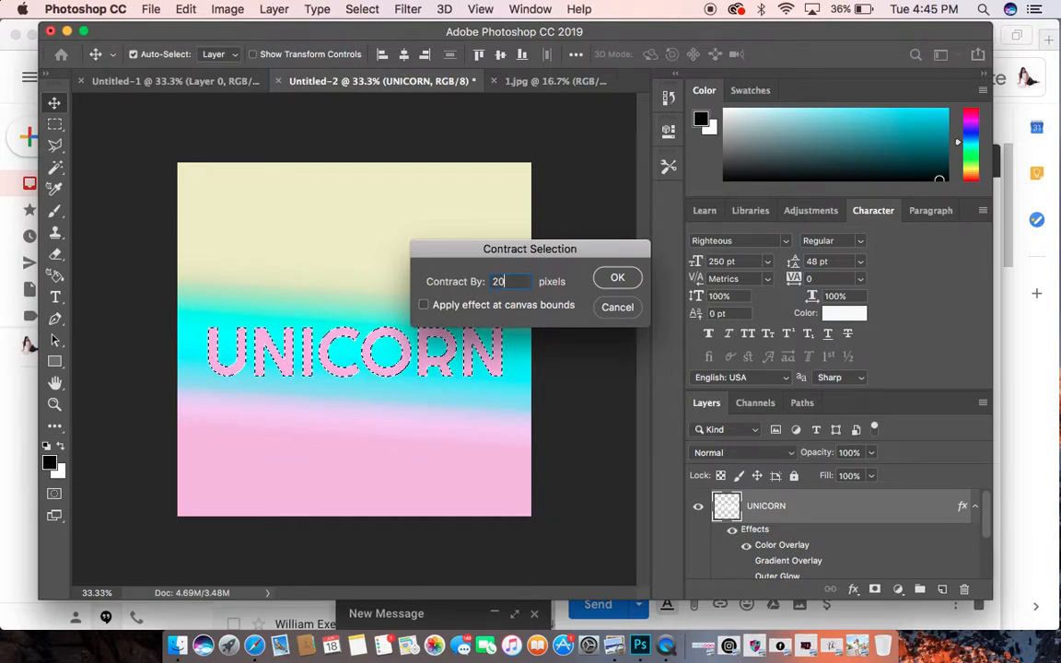
{"action": "left_click", "coordinate": [618, 278]}
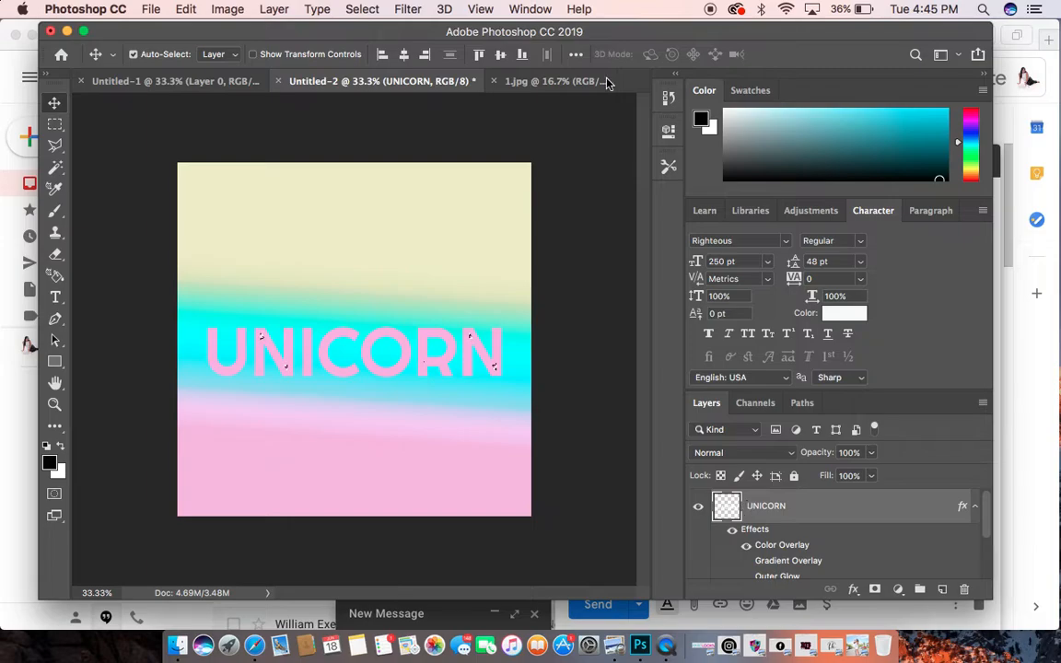
{"action": "left_click", "coordinate": [187, 10]}
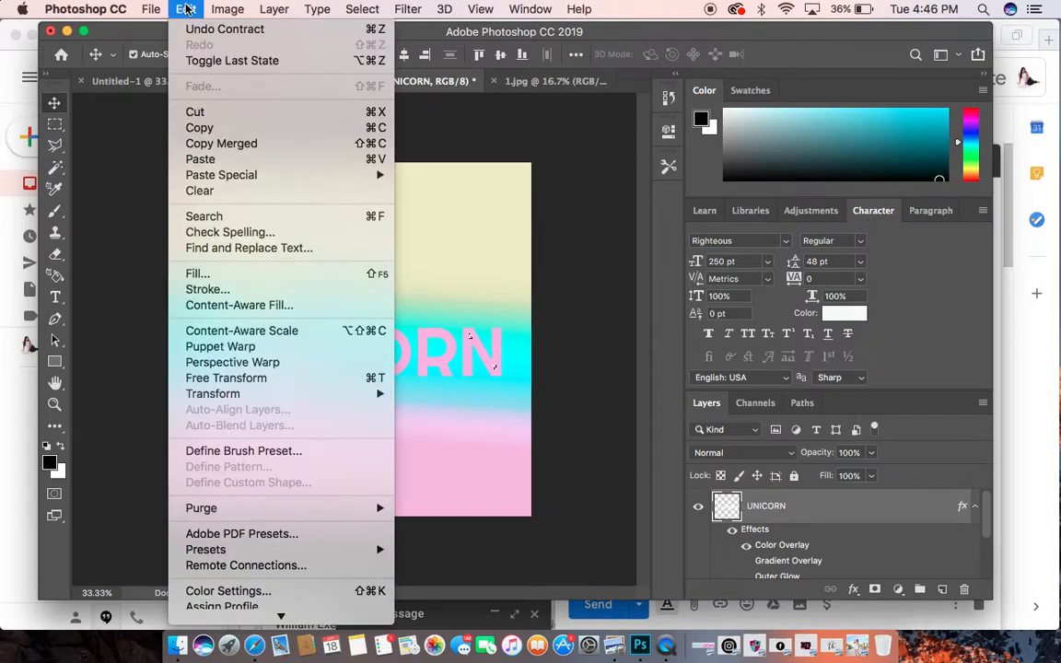
{"action": "left_click", "coordinate": [193, 30]}
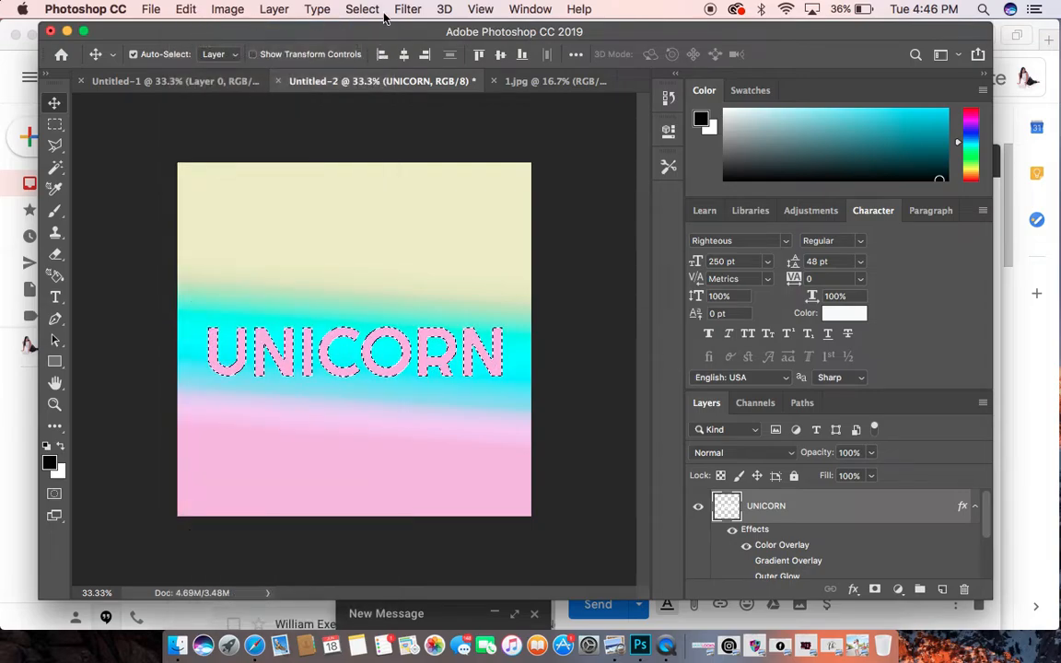
Contract the letter selection by 10 pixels, delete the letters' interior to leave an outline, and deselect
{"action": "left_click", "coordinate": [350, 9]}
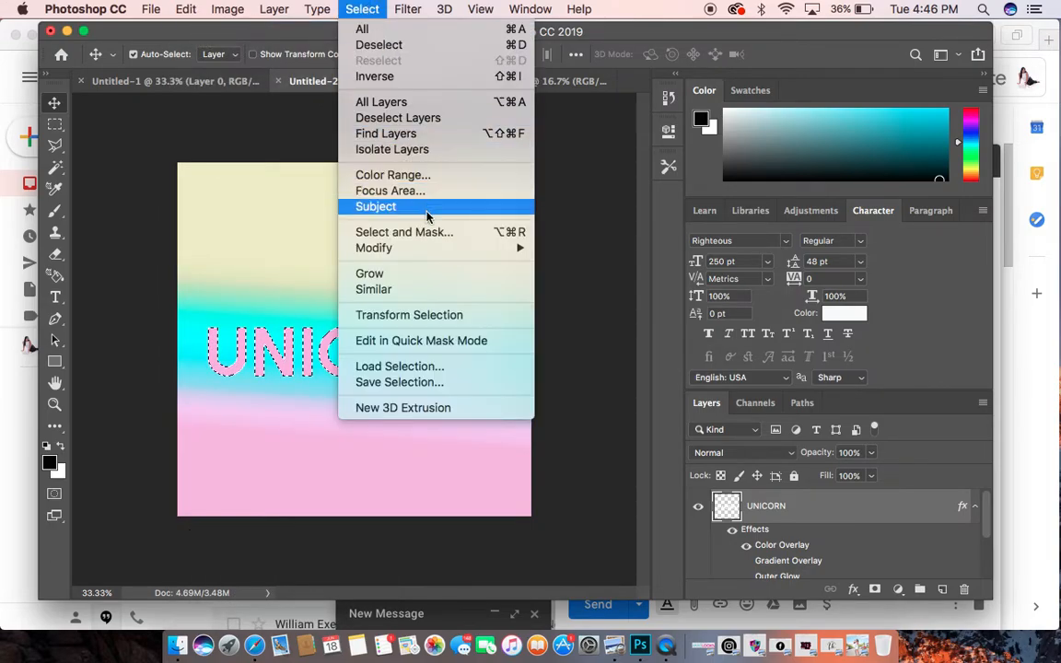
{"action": "mouse_move", "coordinate": [509, 248]}
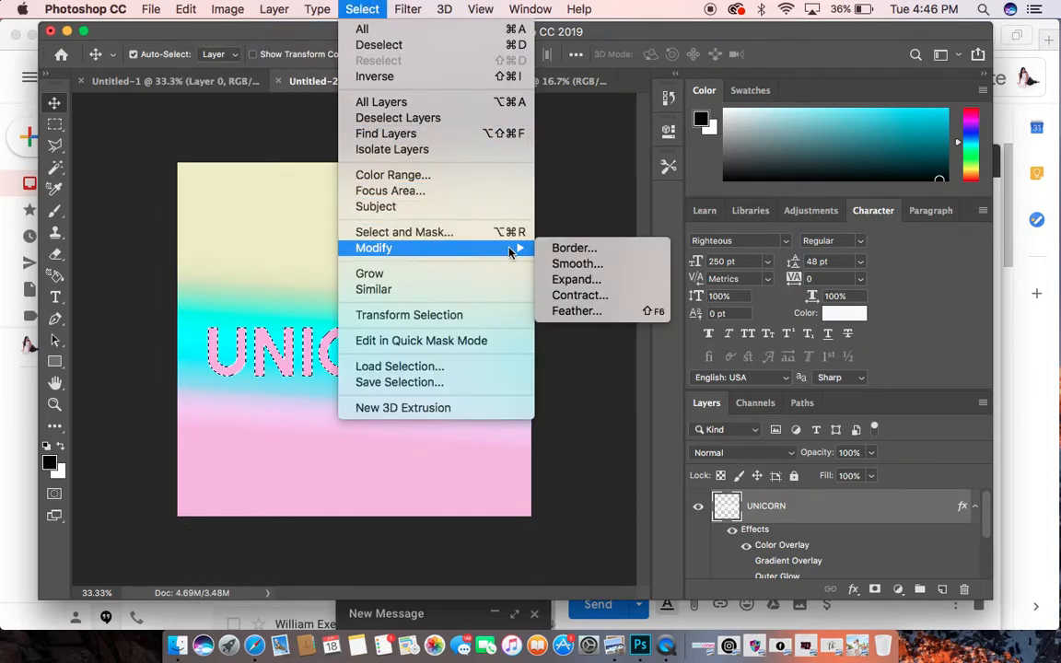
{"action": "left_click", "coordinate": [578, 295]}
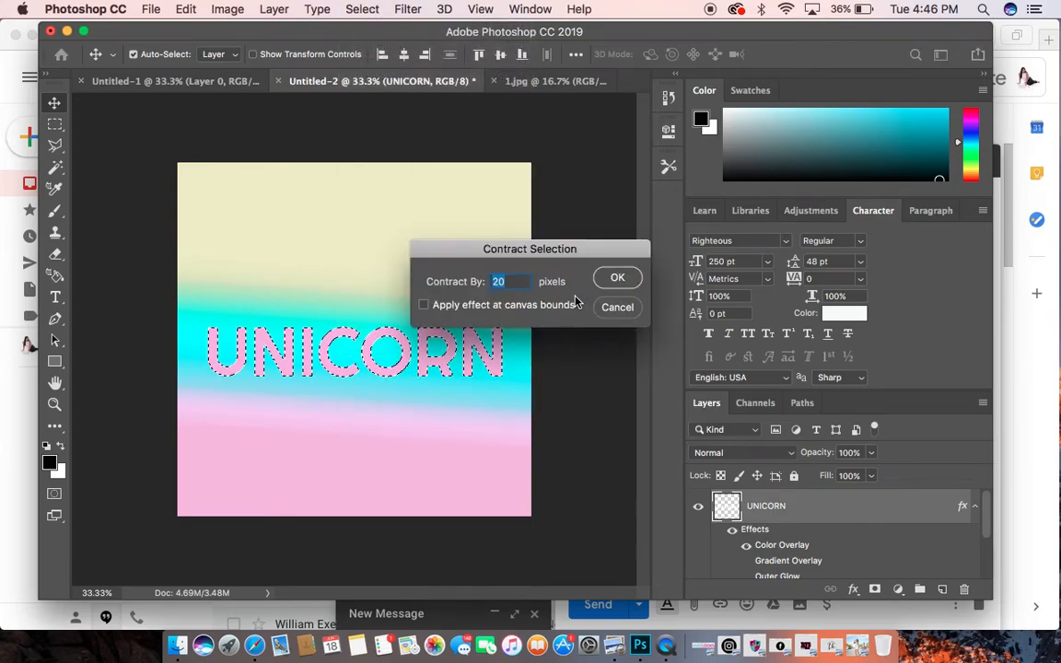
{"action": "type", "text": "10"}
{"action": "left_click", "coordinate": [618, 277]}
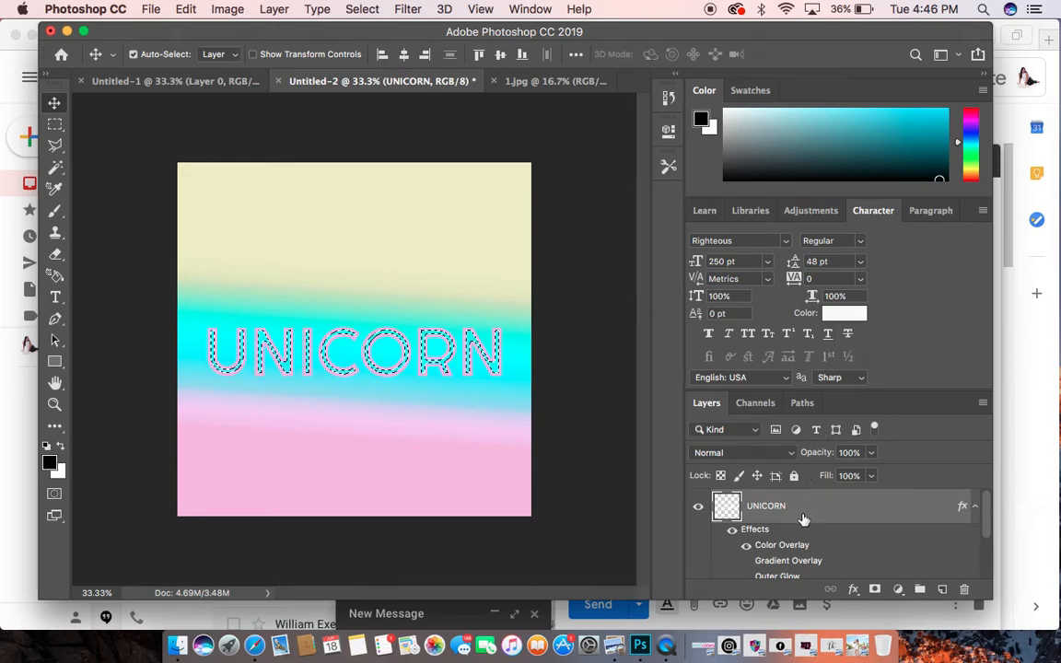
{"action": "key", "text": "super+d"}
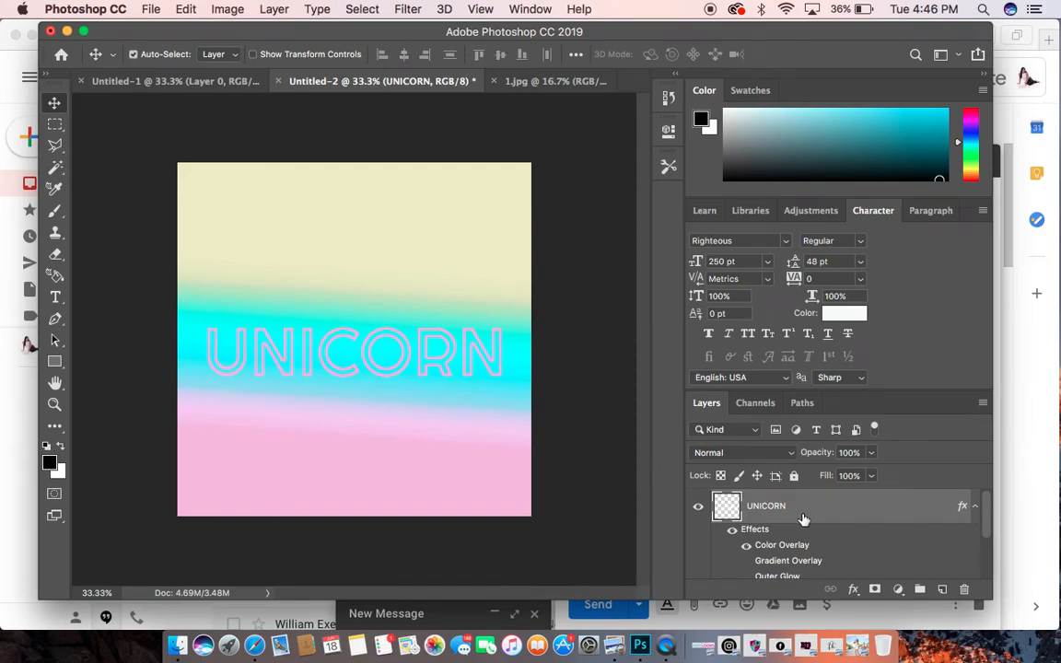
Turn on the Outer Glow and a Drop Shadow with a 120° angle for the UNICORN layer, and apply the style
{"action": "double_click", "coordinate": [803, 519]}
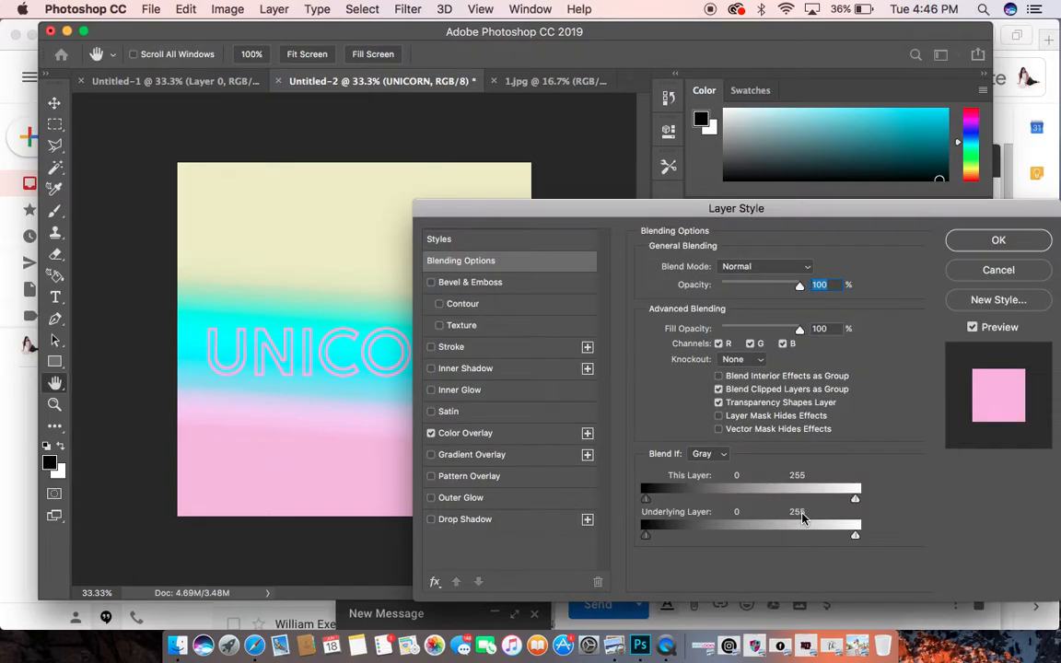
{"action": "left_click", "coordinate": [522, 500]}
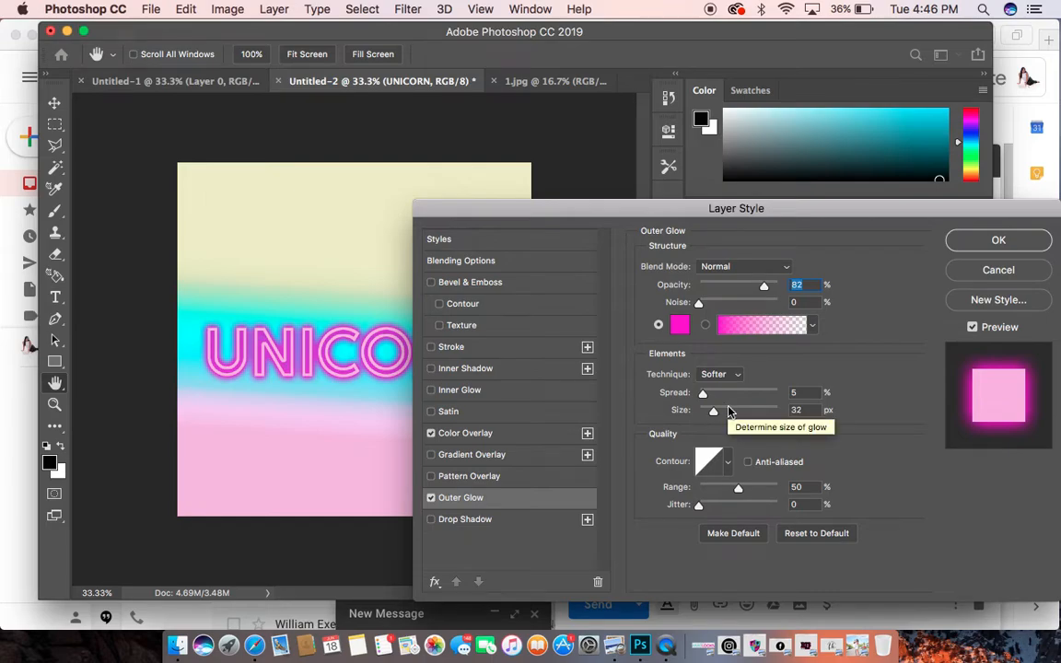
{"action": "left_click", "coordinate": [454, 521]}
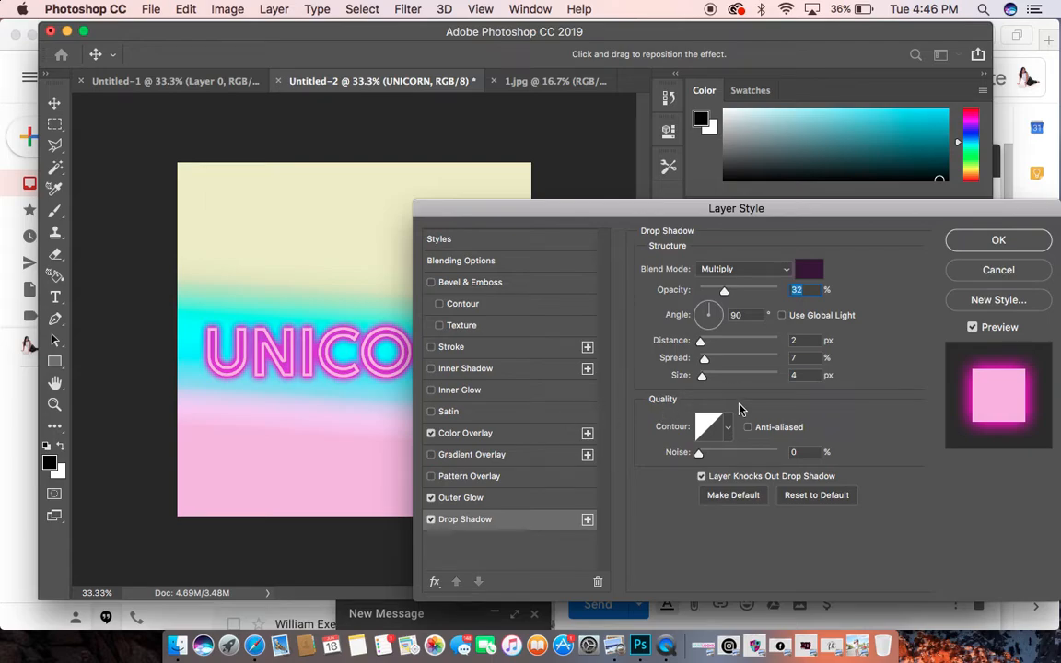
{"action": "double_click", "coordinate": [738, 315]}
{"action": "type", "text": "120"}
{"action": "key", "text": "Return"}
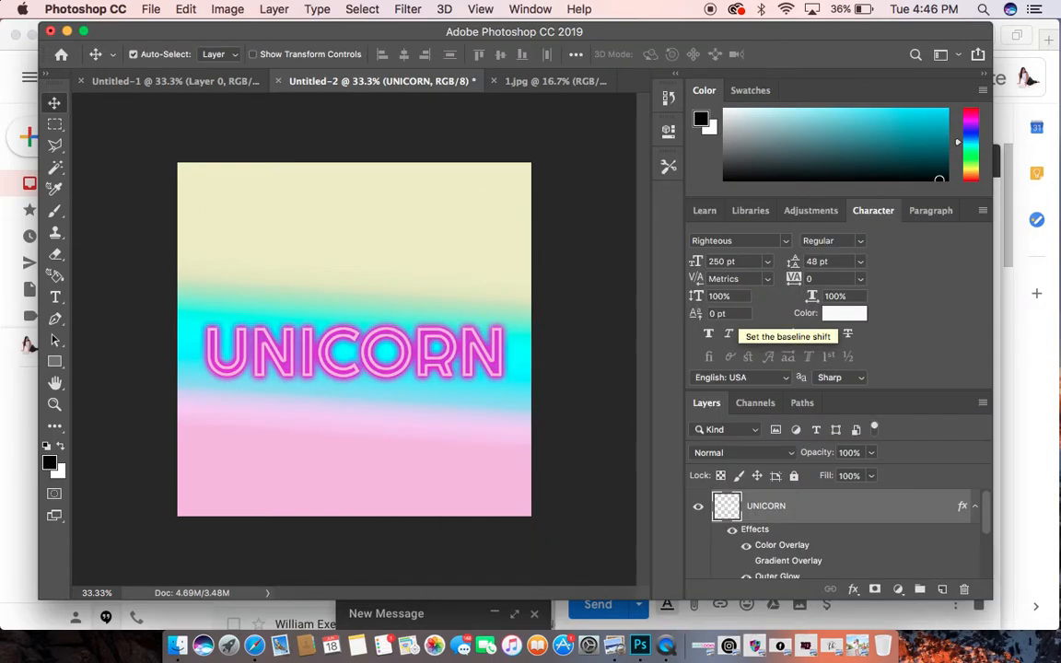
Set the UNICORN layer's Drop Shadow to distance 29 px, spread 28% and size 65 px, and apply it
{"action": "double_click", "coordinate": [809, 513]}
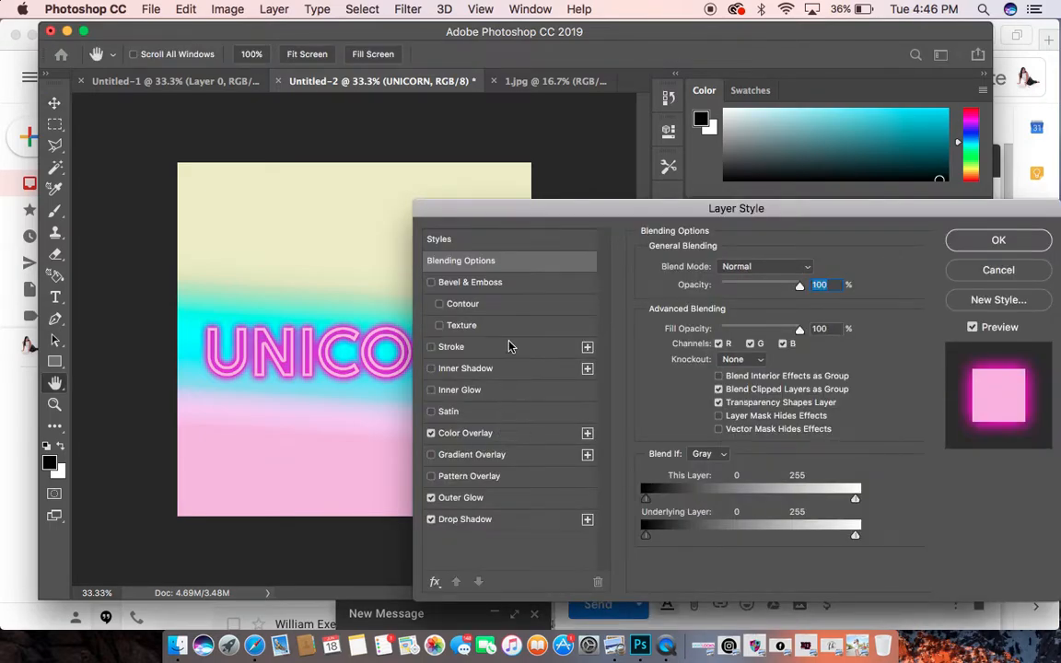
{"action": "left_click", "coordinate": [504, 525]}
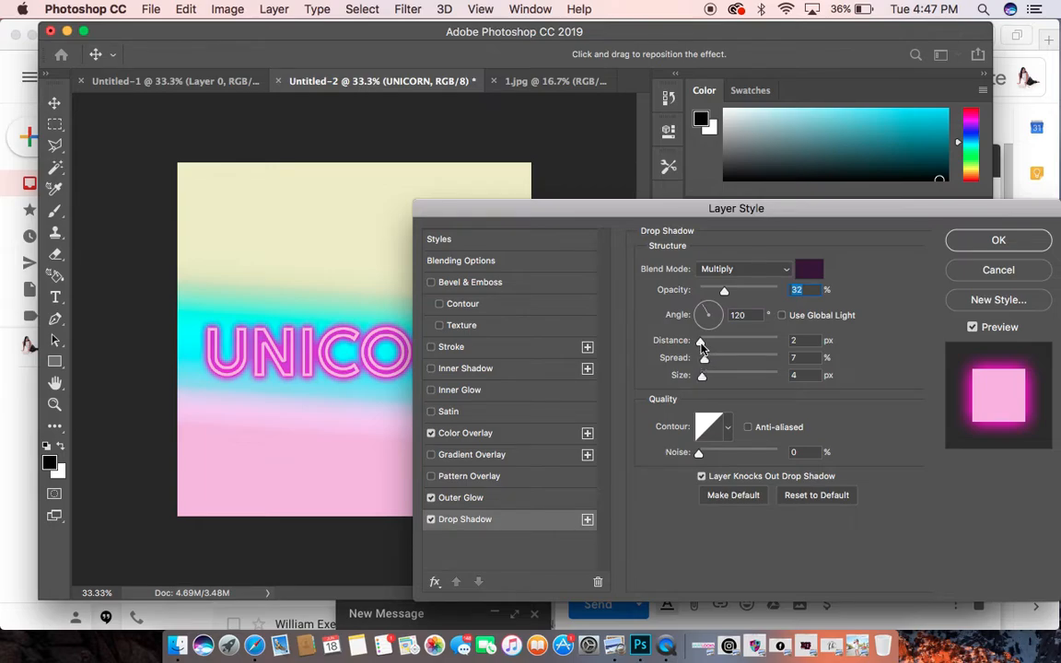
{"action": "left_click_drag", "start_coordinate": [700, 342], "coordinate": [724, 382]}
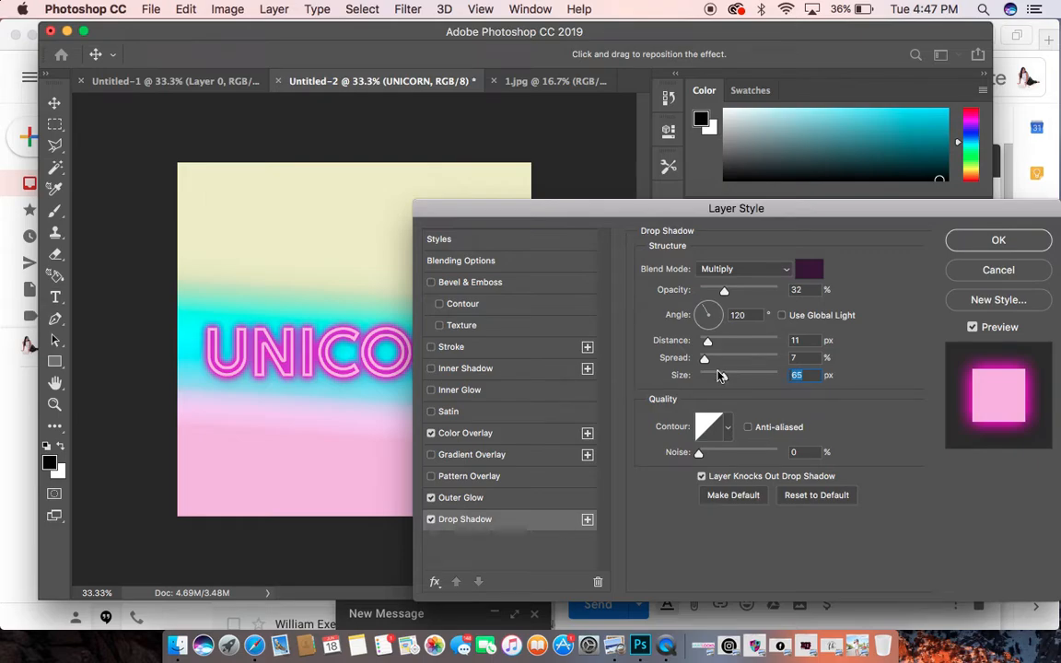
{"action": "left_click_drag", "start_coordinate": [706, 358], "coordinate": [724, 345]}
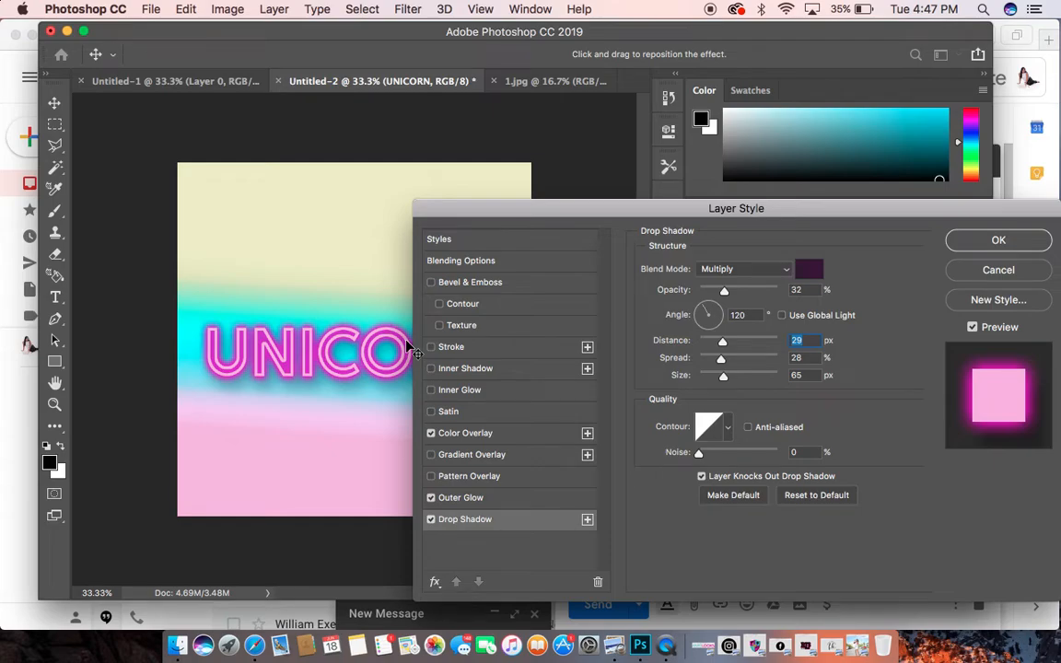
{"action": "left_click", "coordinate": [1031, 240]}
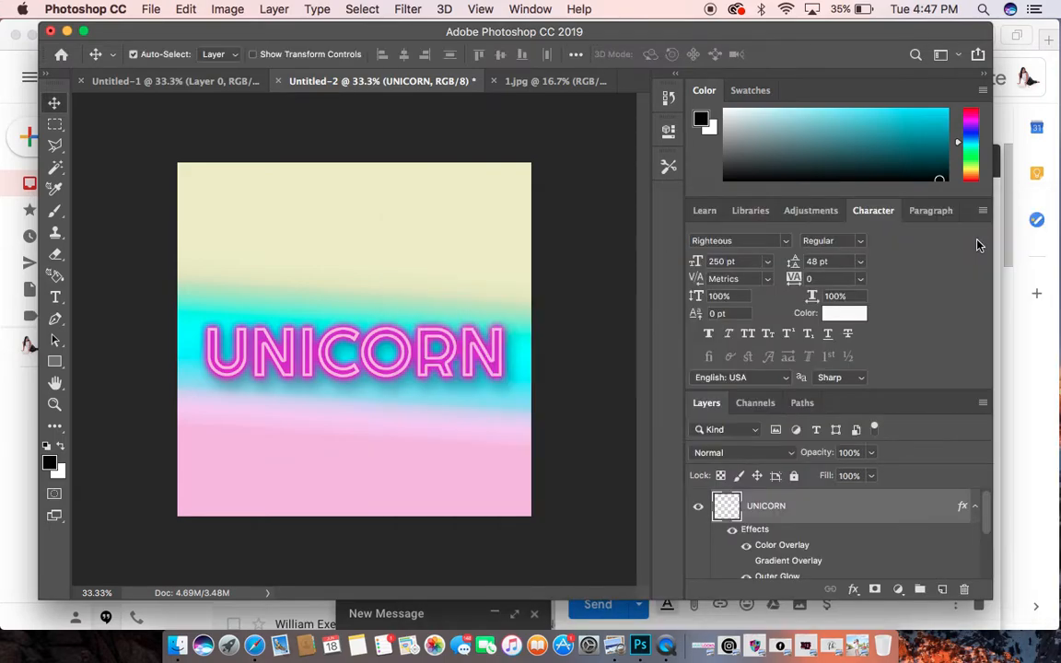